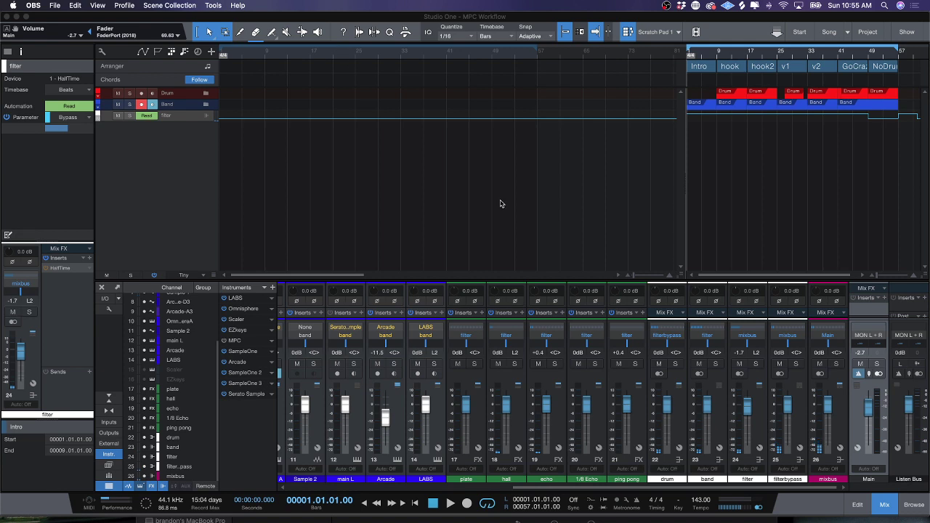
- Close the scratch pad and hide the chord track and the arranger track above the song timeline
click(857, 426)
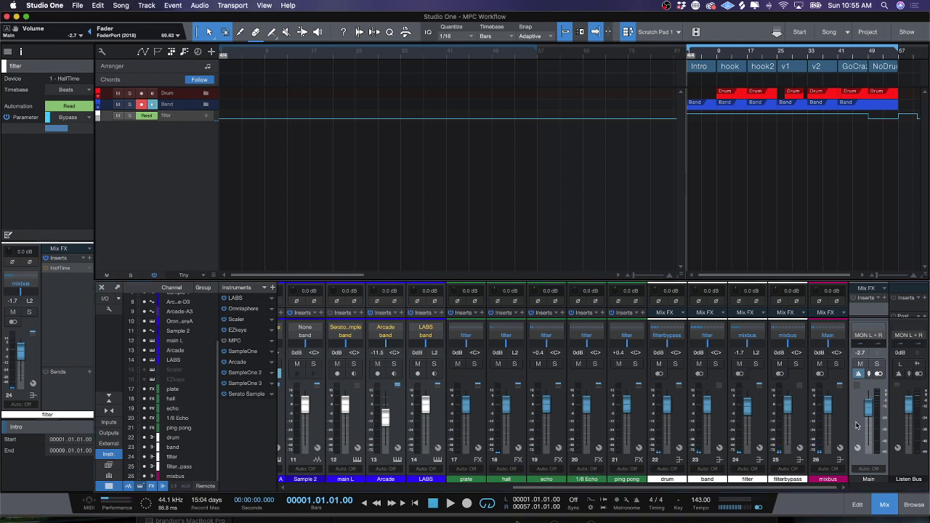
click(627, 32)
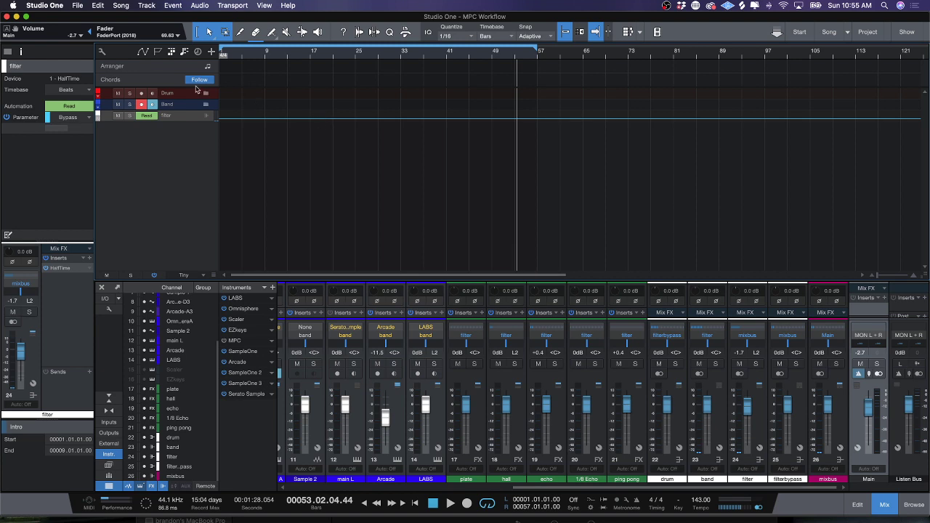
click(172, 53)
click(184, 52)
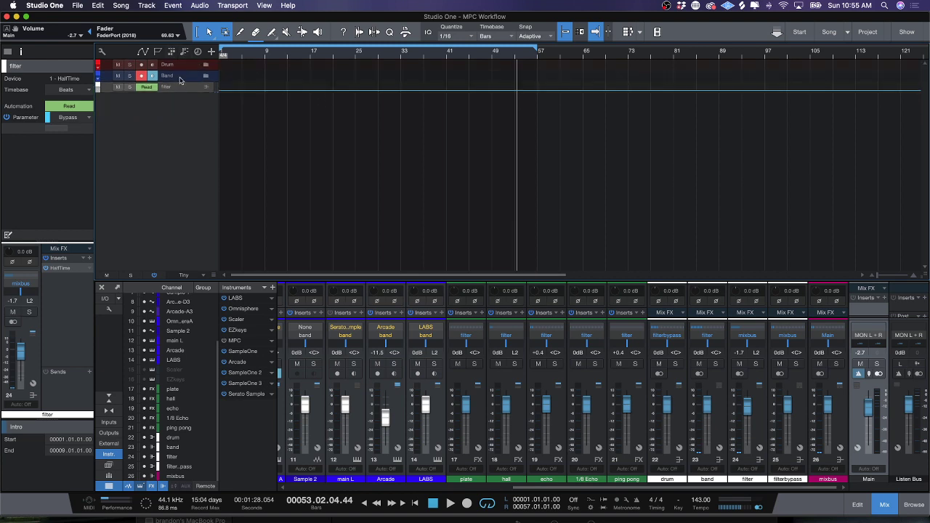
- Clear the workspace by hiding the Drum, Band and filter tracks together with the mixer and the inspector
click(183, 66)
click(186, 87)
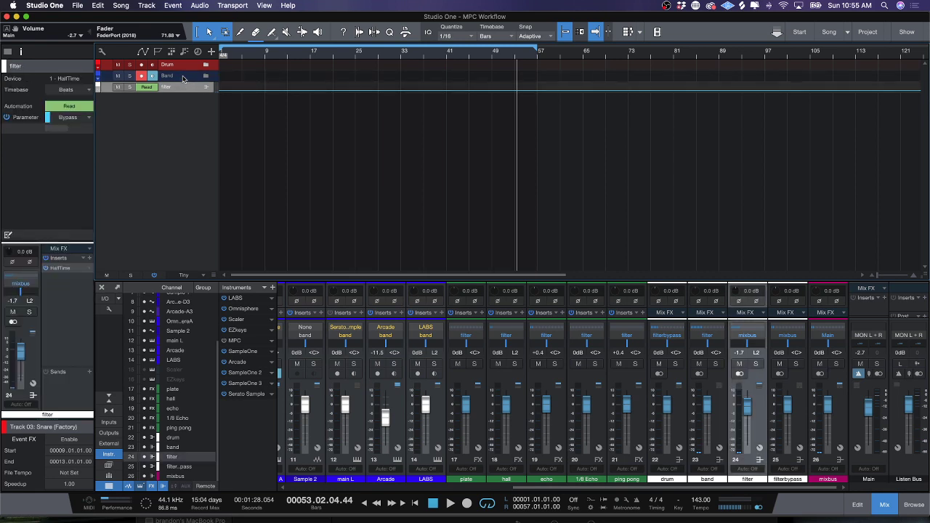
click(186, 77)
right_click(187, 77)
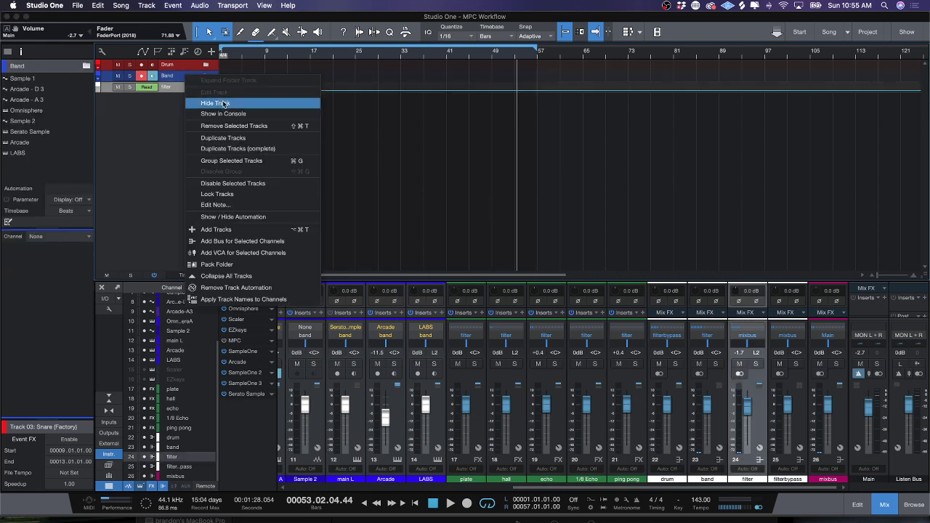
click(225, 103)
key(F3)
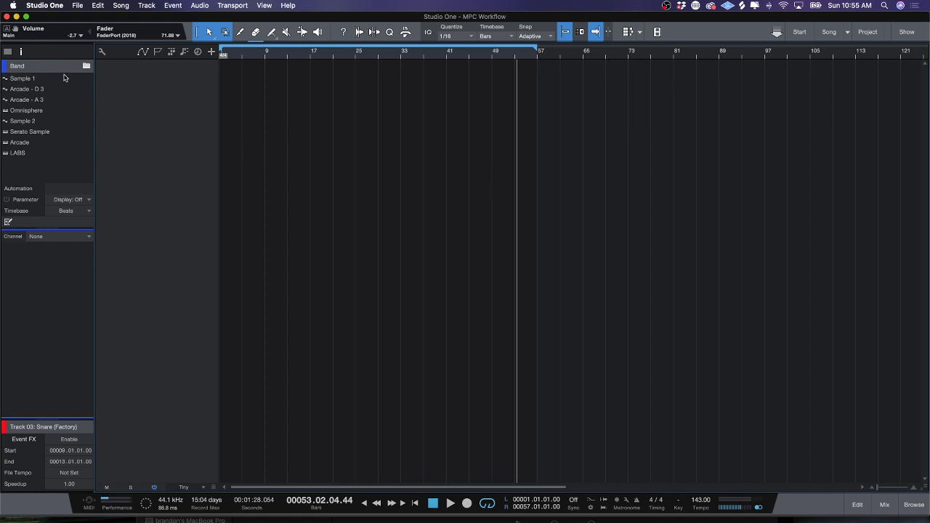
click(20, 50)
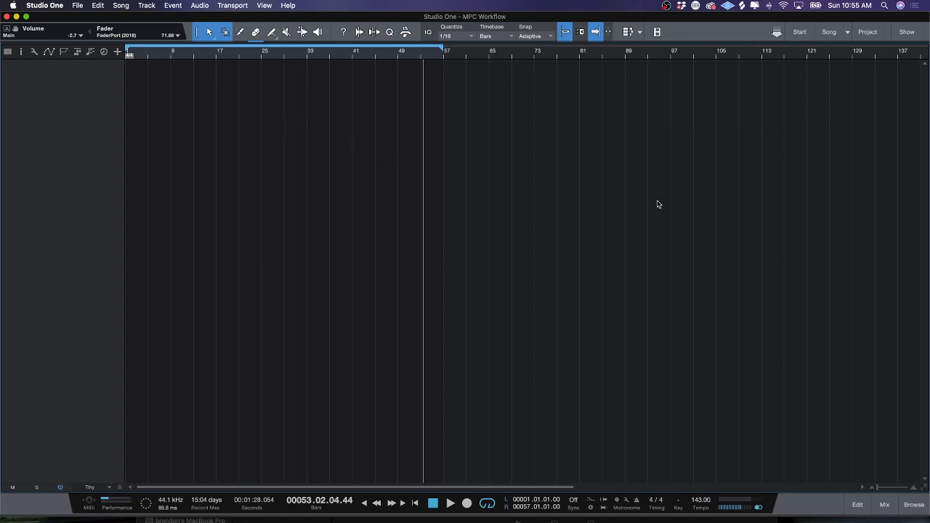
- Open the browser and look through its Instruments list, selecting the Captain Play instrument
key(F5)
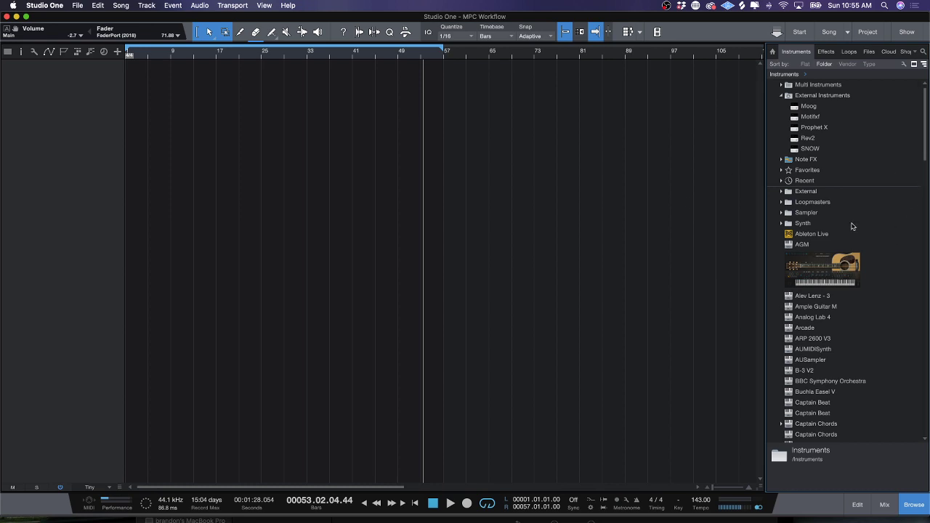
scroll(854, 239, down, 15)
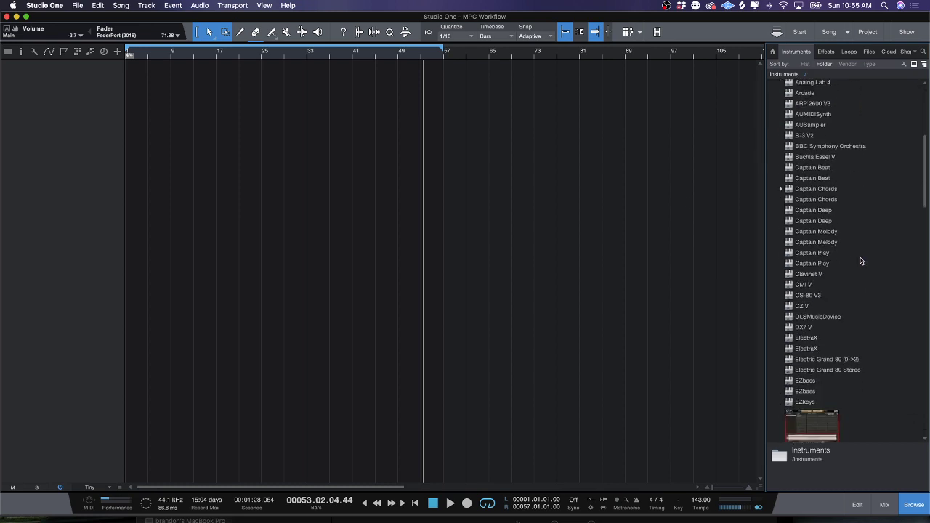
scroll(860, 260, down, 10)
scroll(860, 260, up, 8)
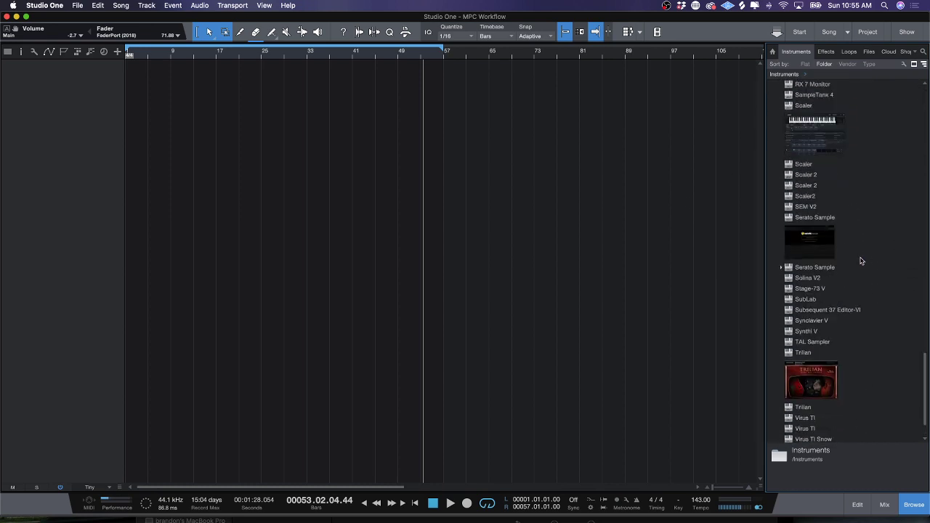
scroll(860, 260, up, 10)
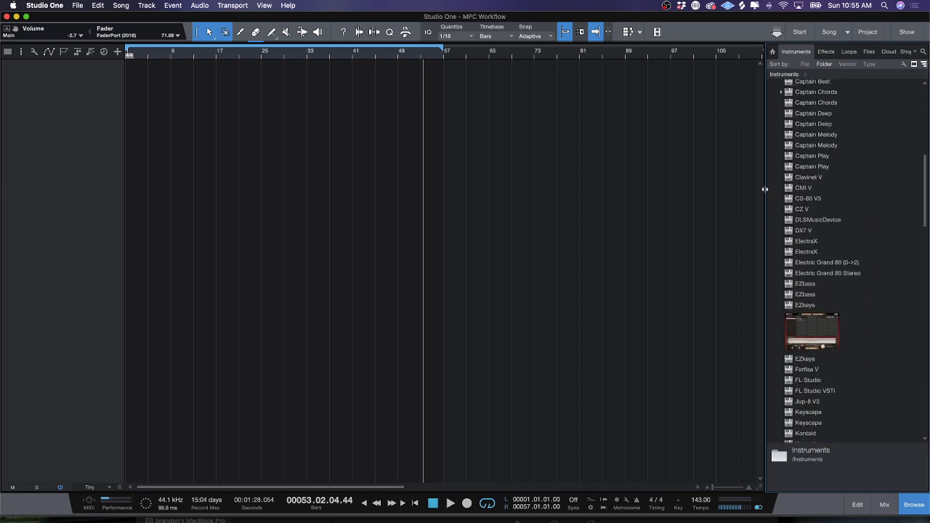
click(815, 157)
drag(815, 157, 846, 189)
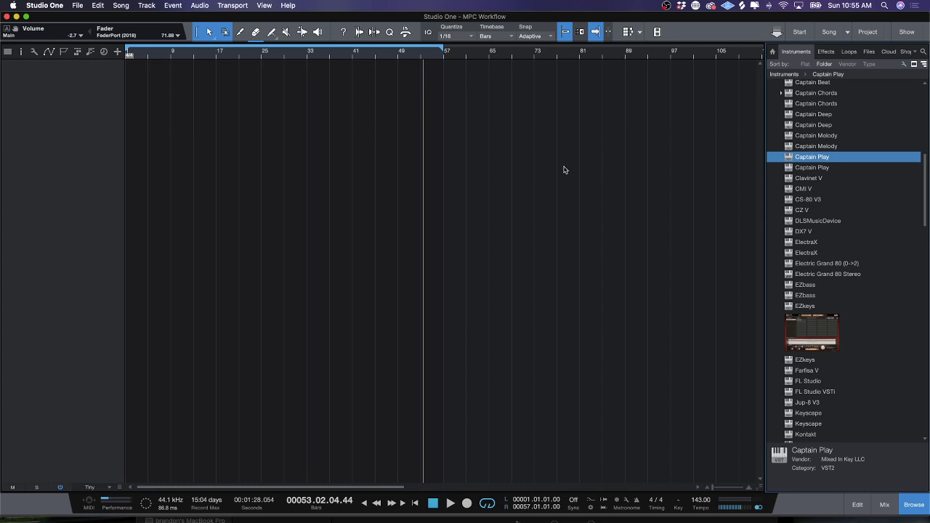
scroll(133, 112, right, 1)
- Reopen the inspector and the track list, and make the Drum, Band, CheatCodes and filter tracks visible in the arrangement
click(22, 51)
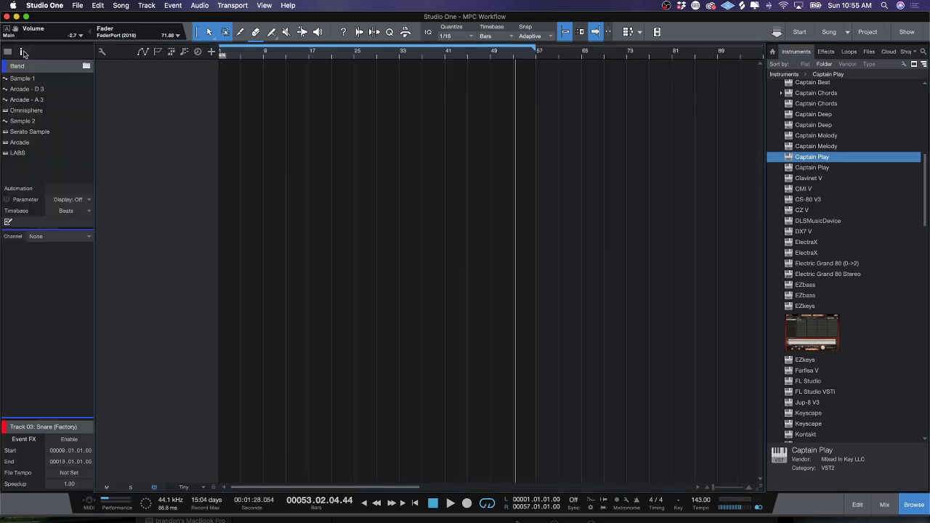
click(8, 52)
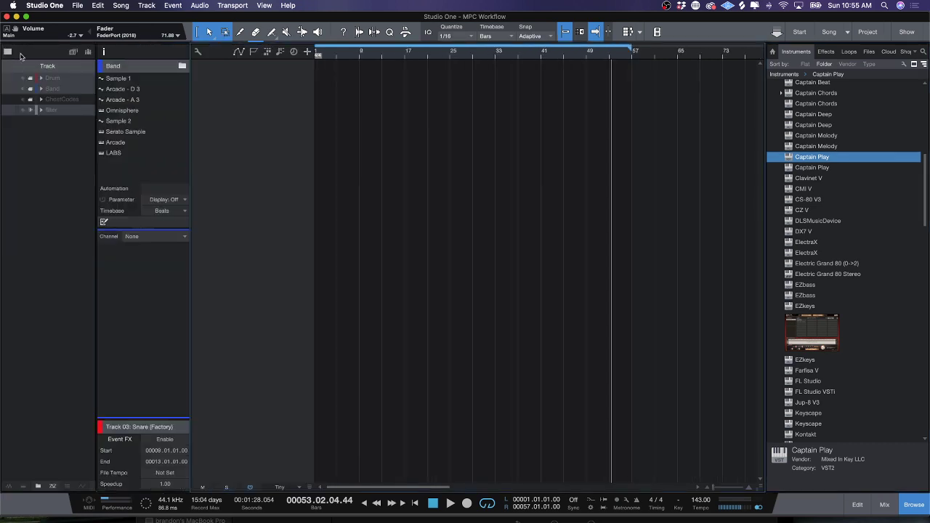
click(23, 89)
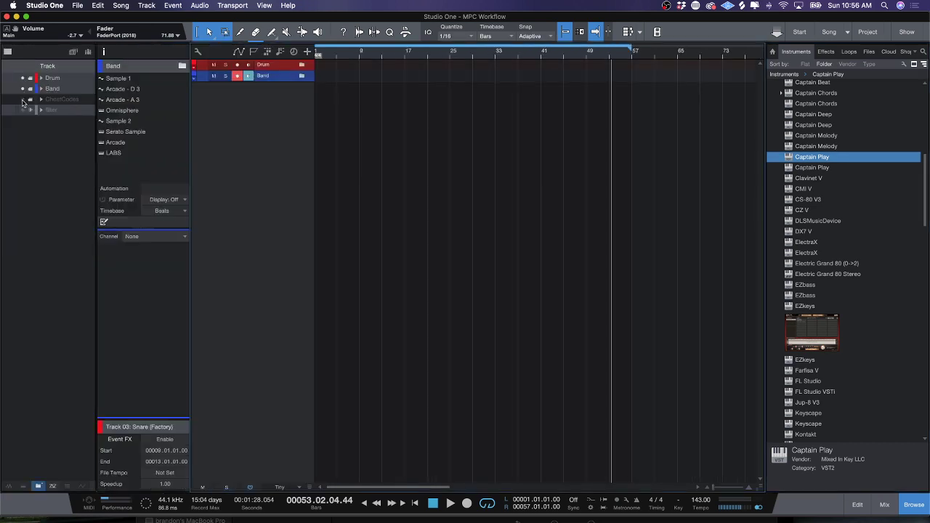
click(23, 100)
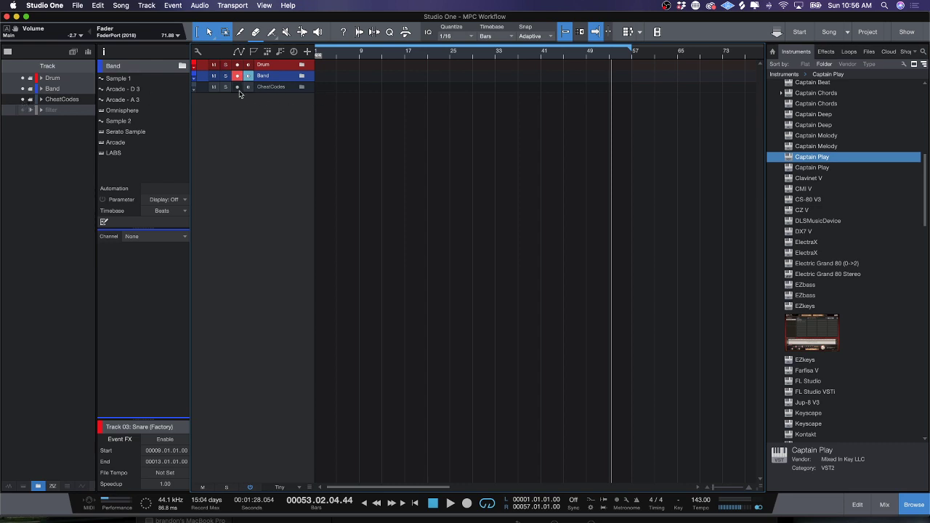
click(23, 102)
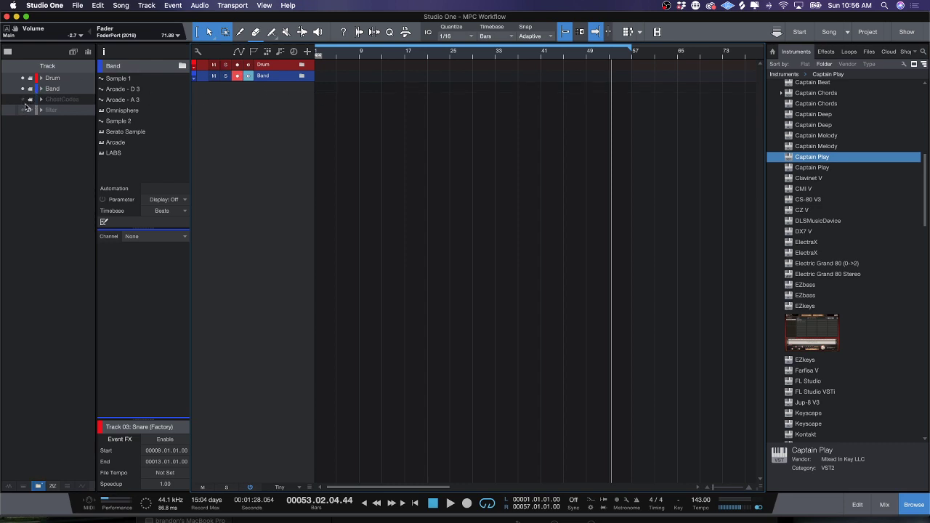
click(24, 102)
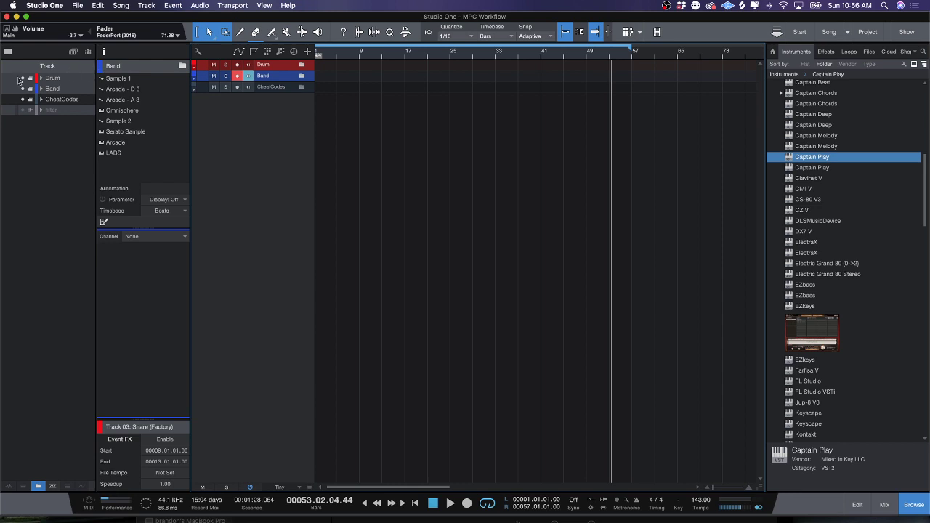
click(22, 111)
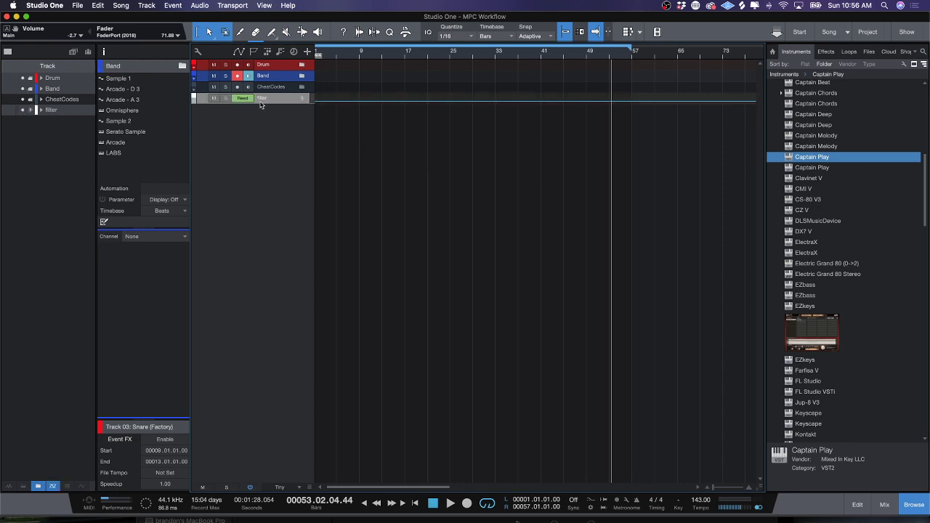
- Show the arranger track and copy all sections, Intro through No Drums, from Scratch Pad 1 to the start of the main timeline
click(266, 53)
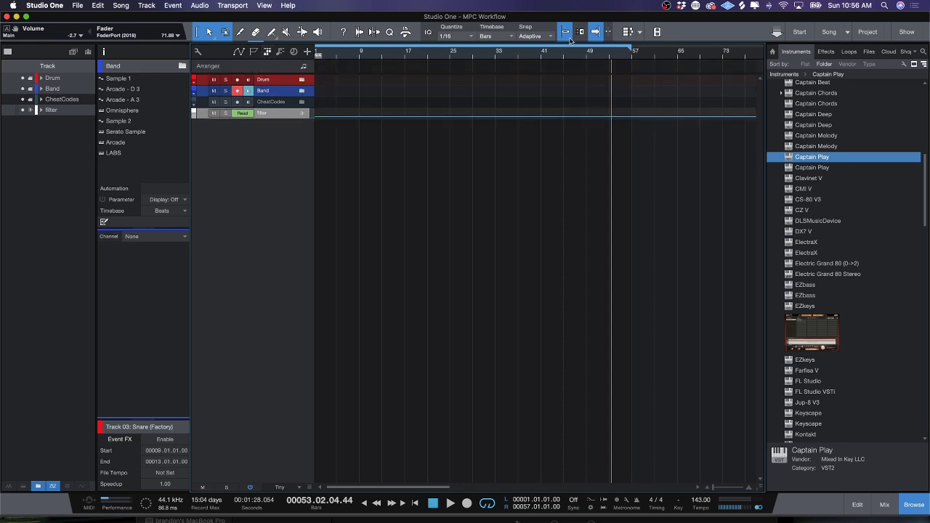
click(627, 32)
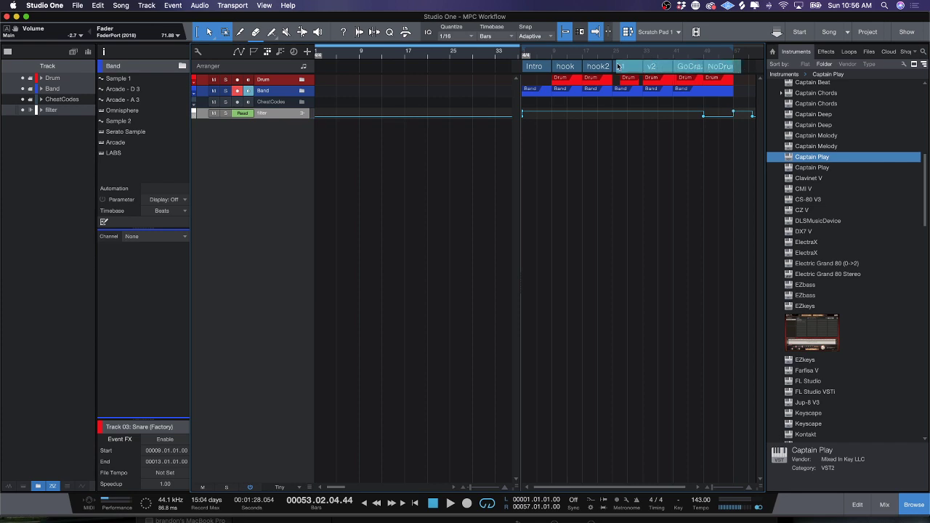
click(572, 68)
drag(571, 68, 373, 42)
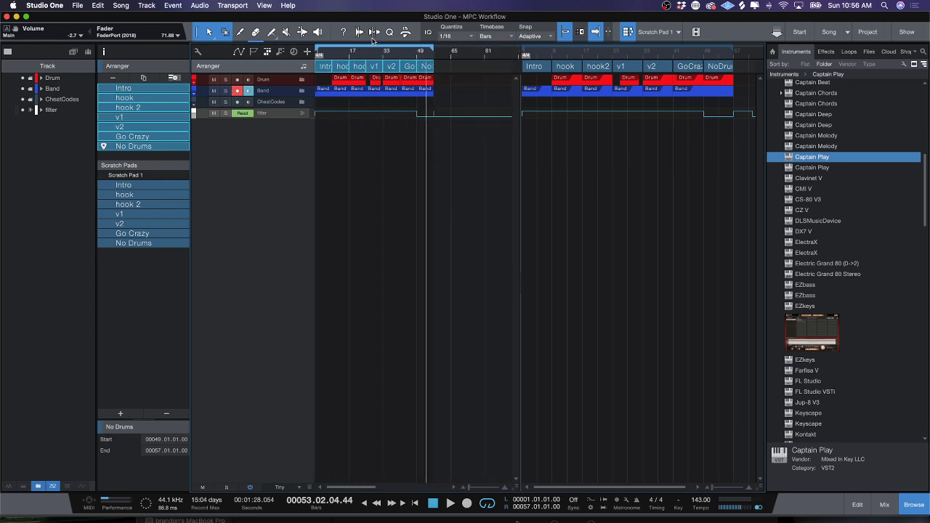
click(628, 32)
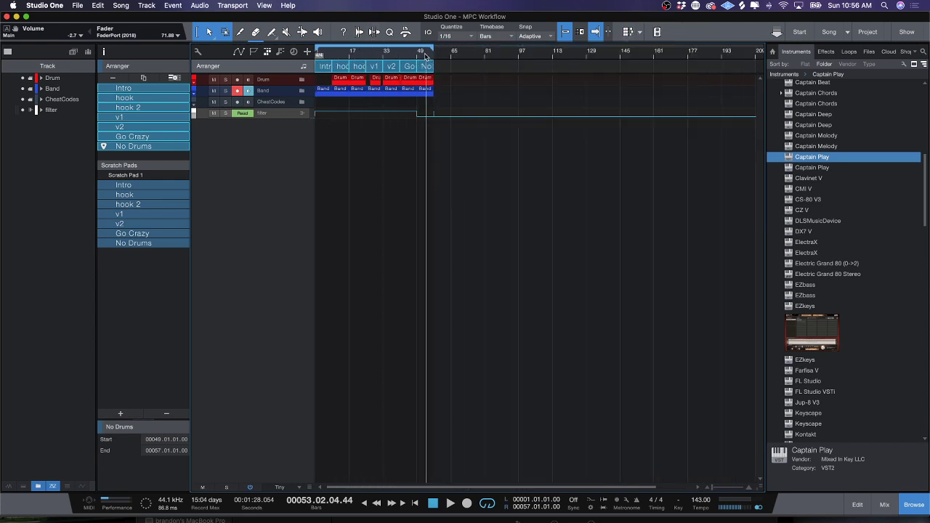
- Raise the filter track's Bypass automation at bar 57, where the No Drums section ends
drag(428, 55, 448, 82)
click(461, 119)
drag(460, 118, 455, 107)
scroll(352, 66, left, 5)
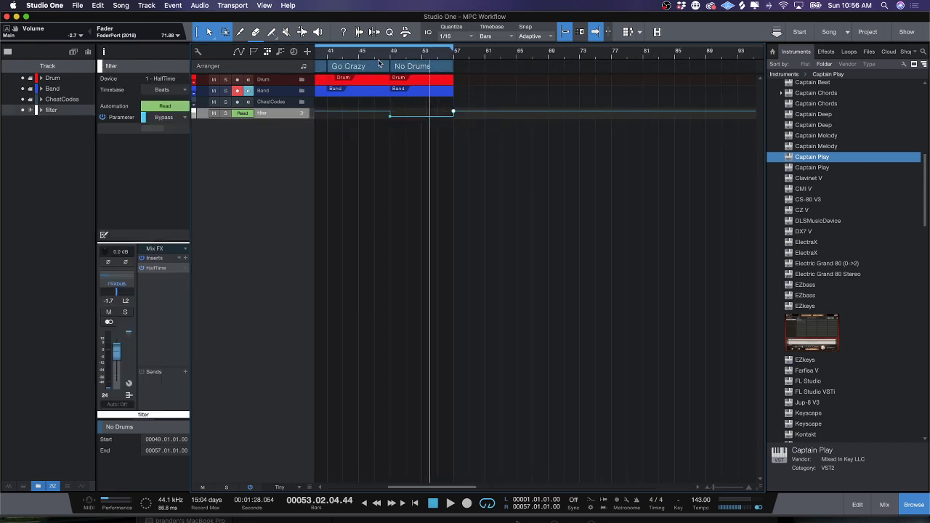
drag(398, 55, 400, 52)
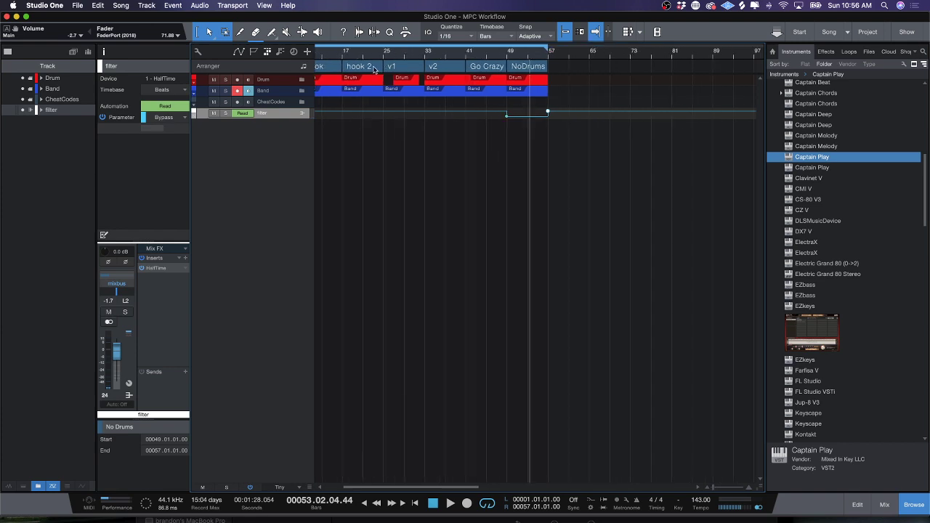
scroll(399, 53, left, 3)
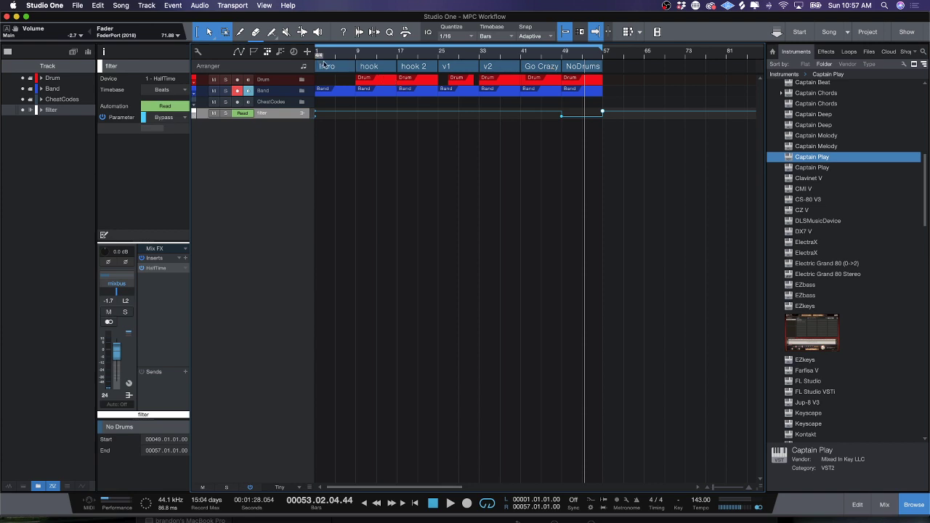
- Switch to Chrome, close the tab just before YouTube Studio's Channel videos page, and minimize the browser windows to return to Studio One
mouse_move(465, 513)
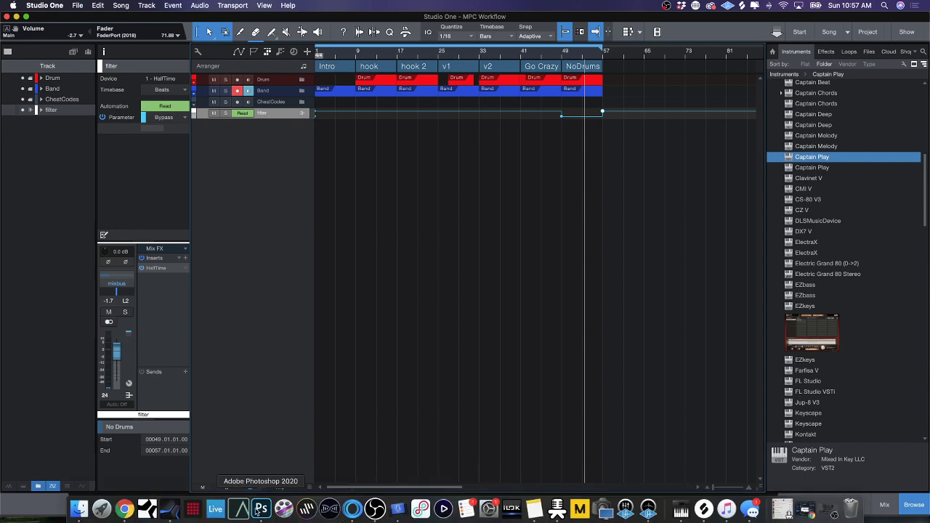
click(800, 513)
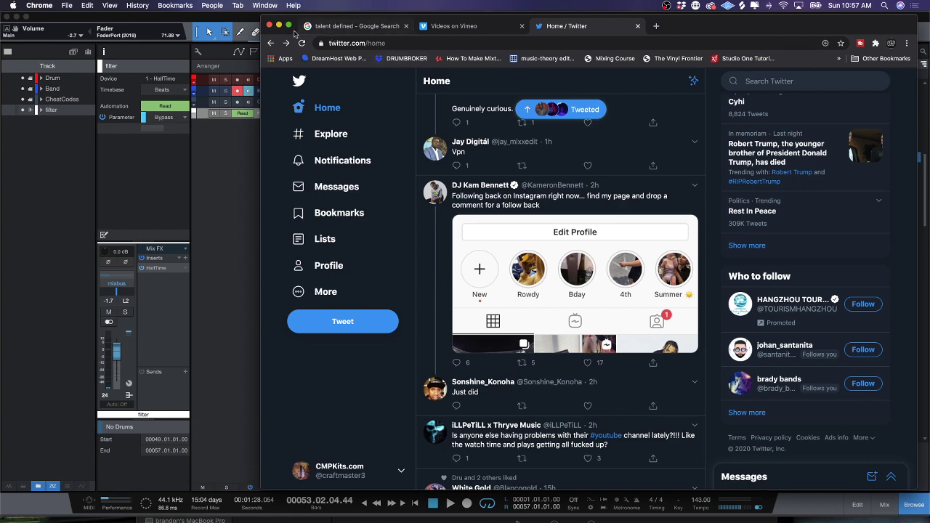
click(279, 26)
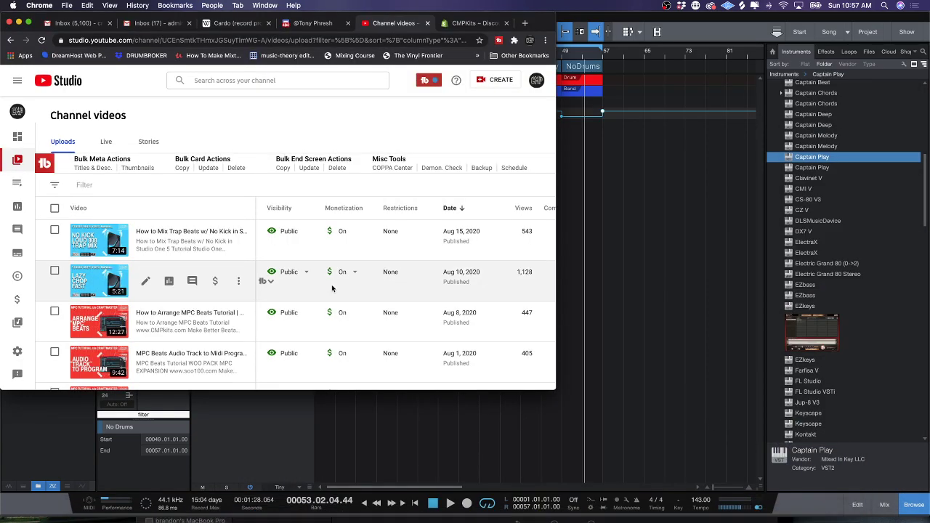
click(348, 23)
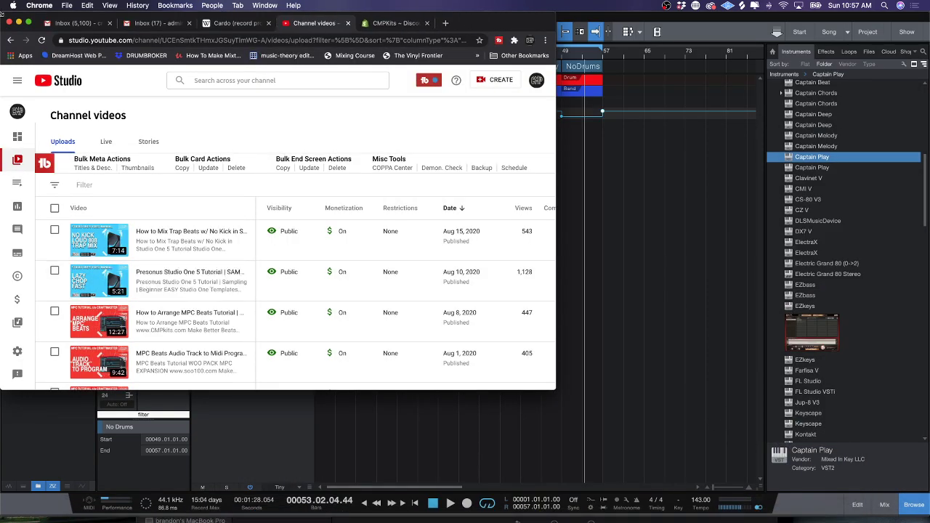
key(super+m)
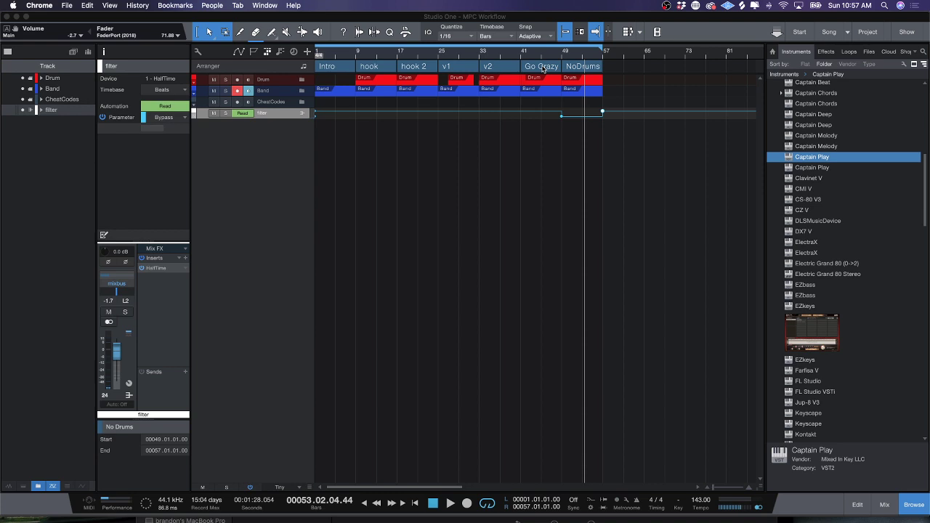
- Recolour the Go Crazy section on the arranger track to a light periwinkle blue
drag(531, 57, 529, 69)
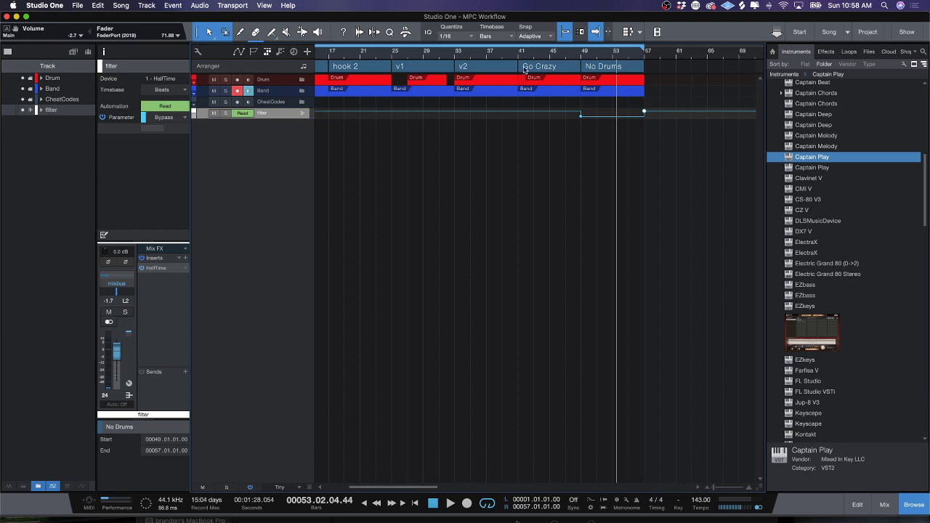
right_click(526, 67)
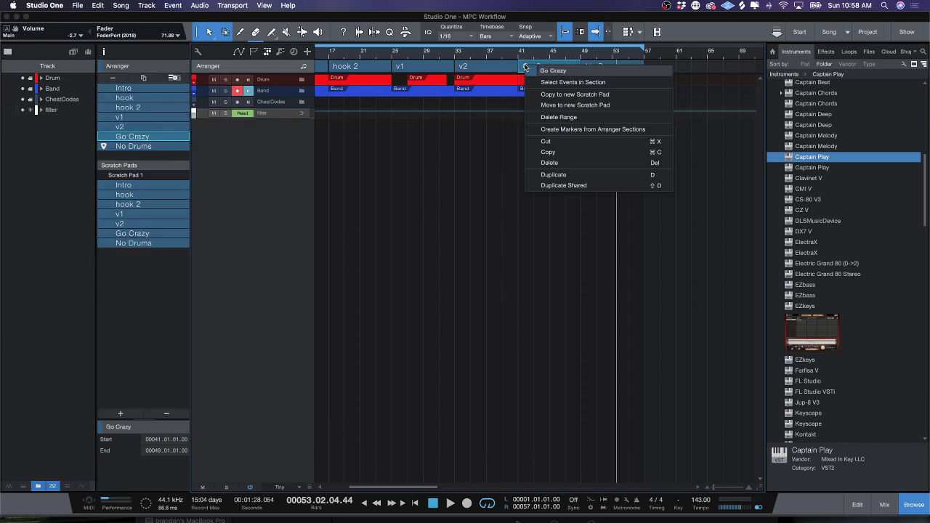
click(572, 72)
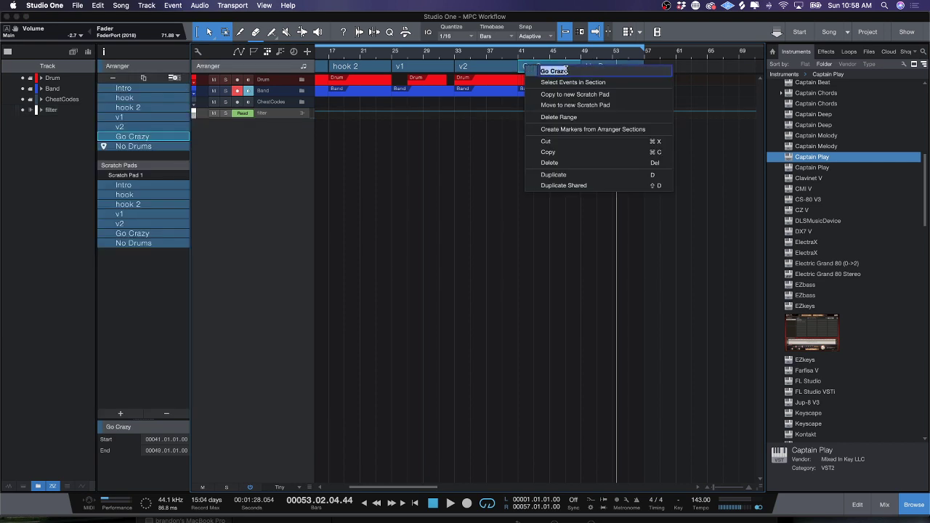
click(531, 71)
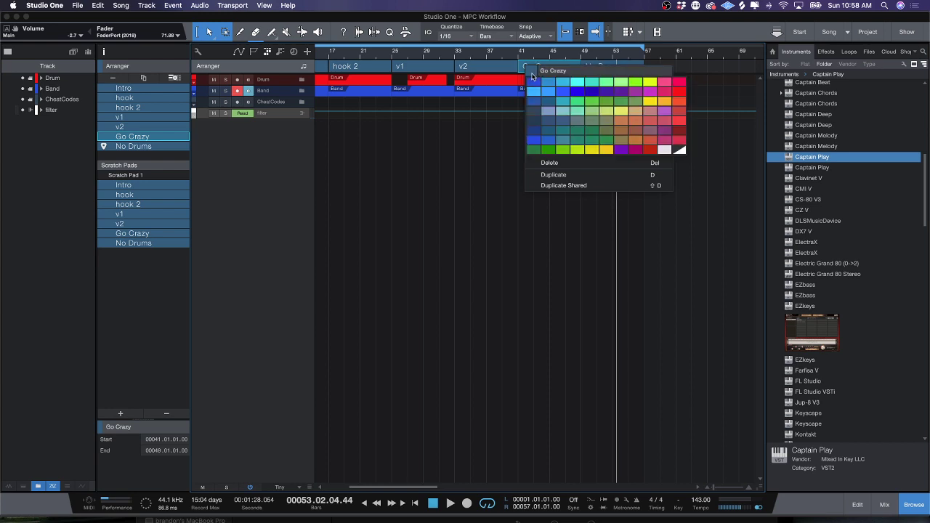
click(664, 82)
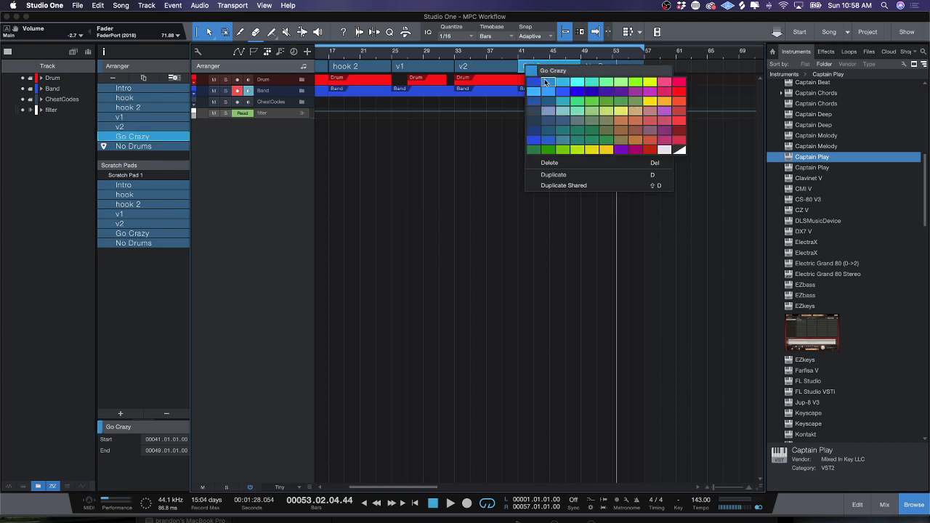
click(548, 92)
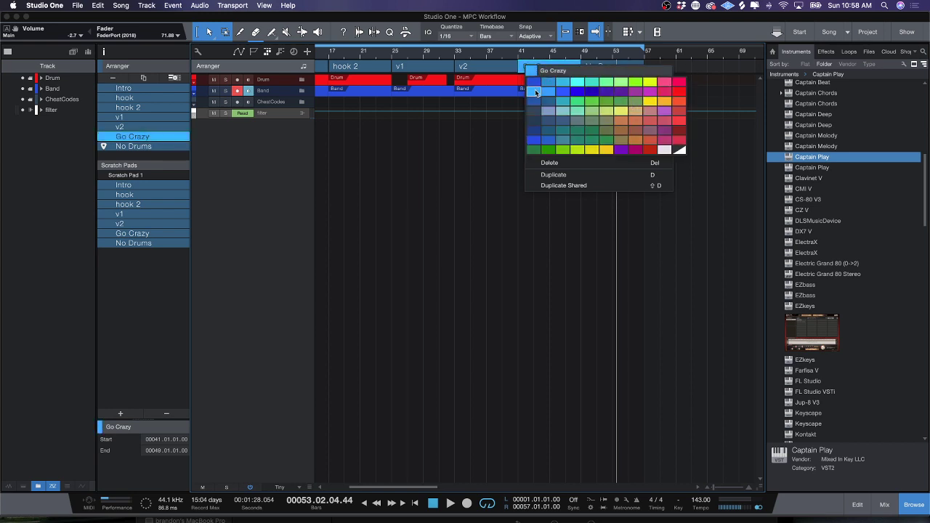
click(543, 110)
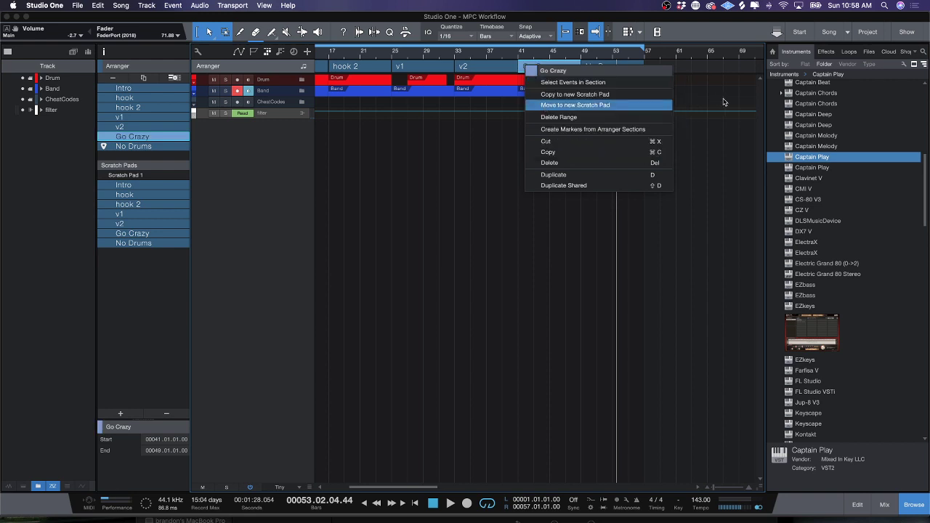
click(725, 102)
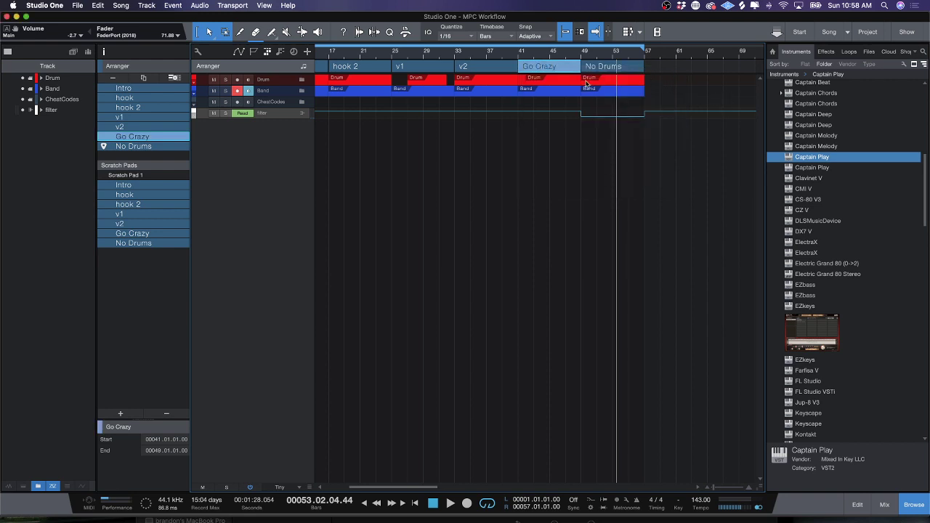
- Expand the Drum and Band folder tracks and the Audio folder inside Drum to show their individual tracks
scroll(472, 94, left, 3)
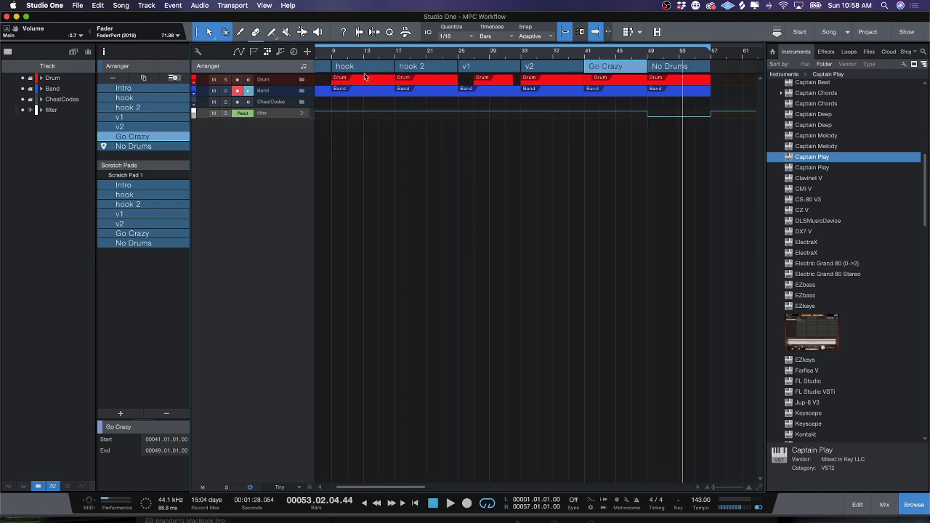
click(301, 80)
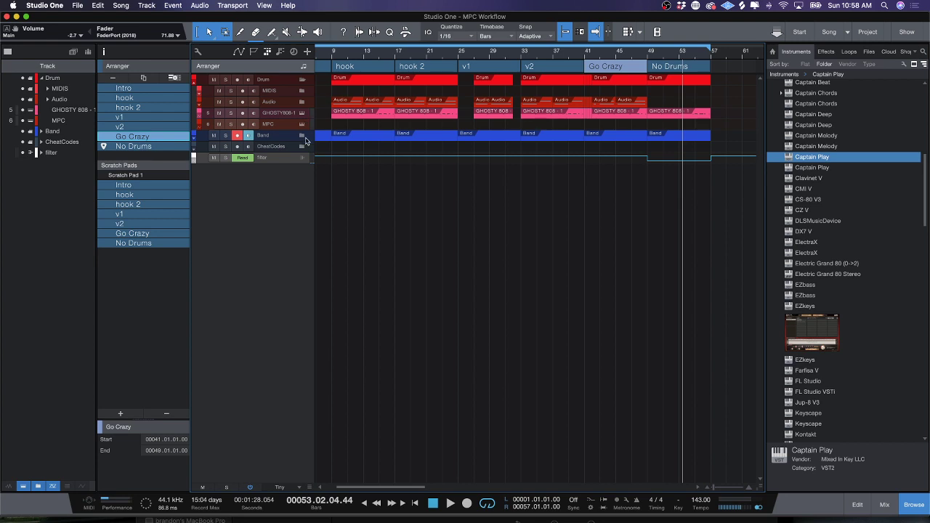
click(302, 136)
click(303, 102)
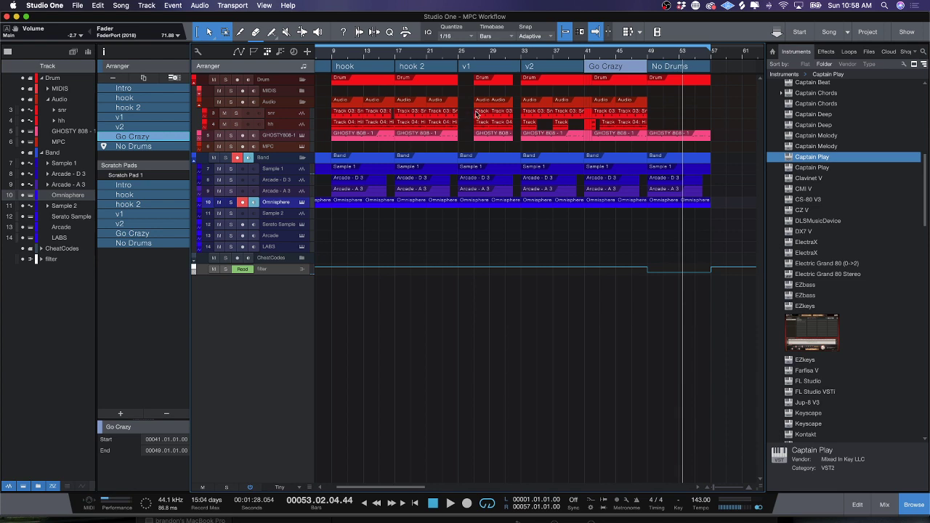
- Examine how the drum and band parts are laid out across the sections from Intro to No Drums
scroll(476, 114, right, 3)
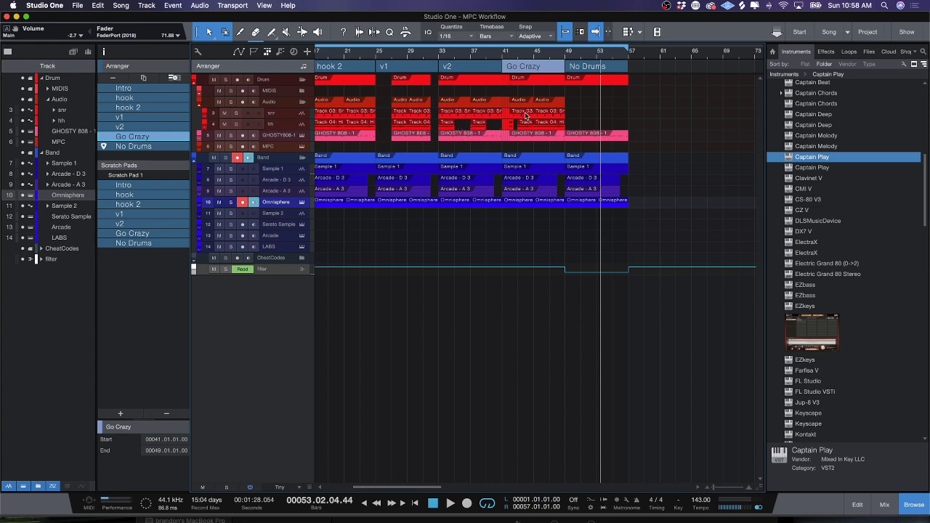
scroll(458, 87, left, 5)
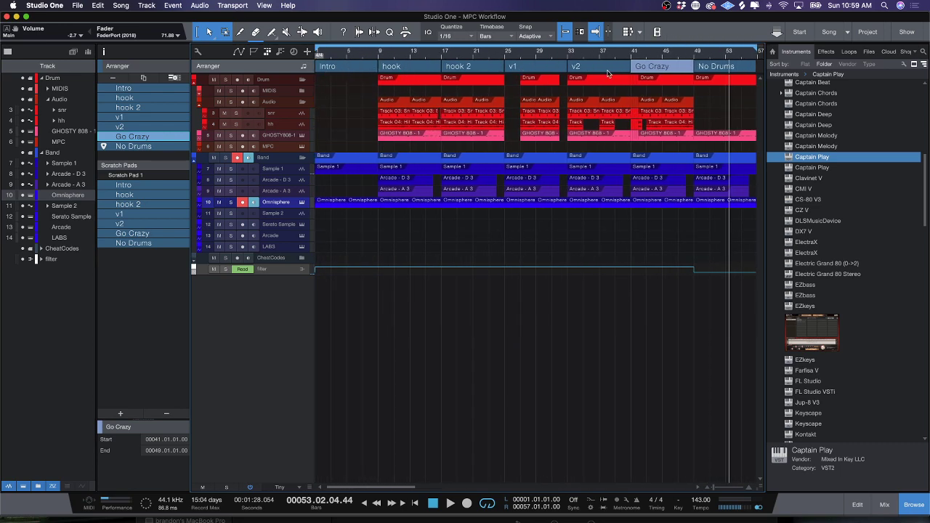
scroll(609, 73, right, 3)
scroll(619, 121, right, 3)
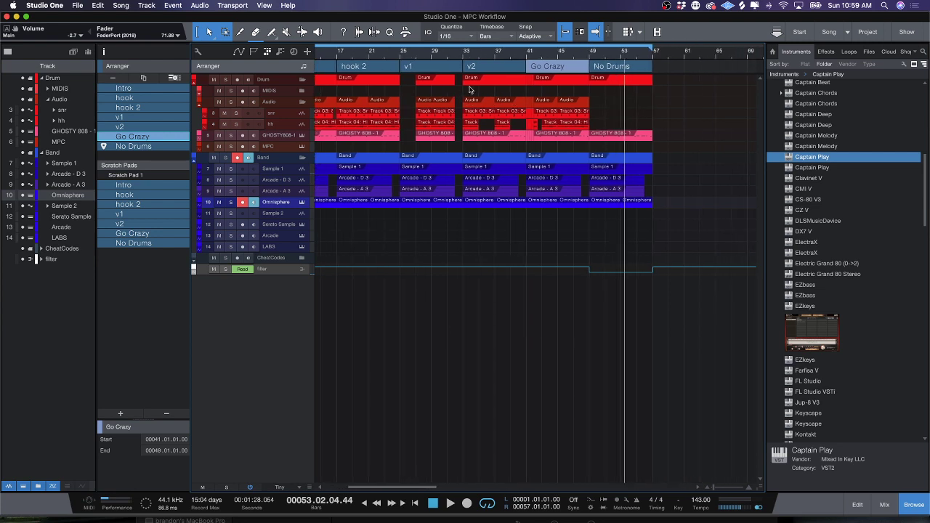
scroll(522, 98, right, 3)
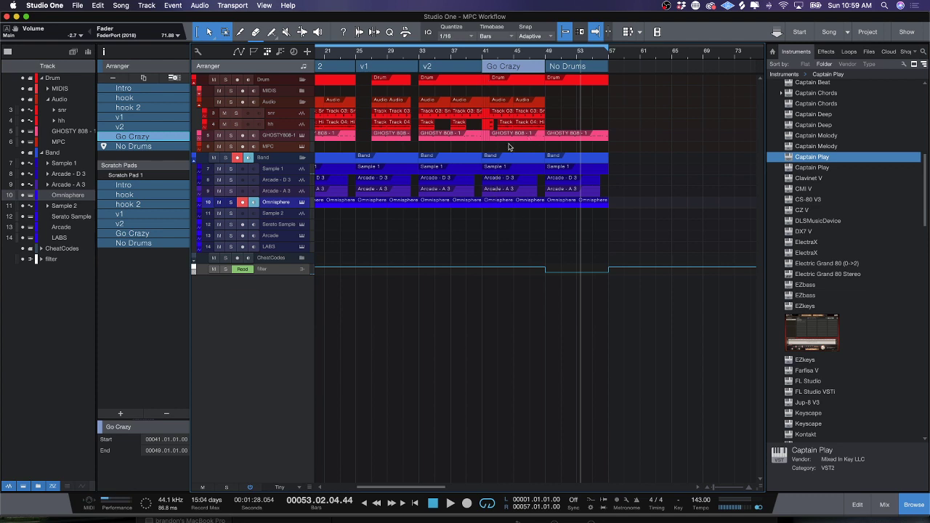
key(shift+f)
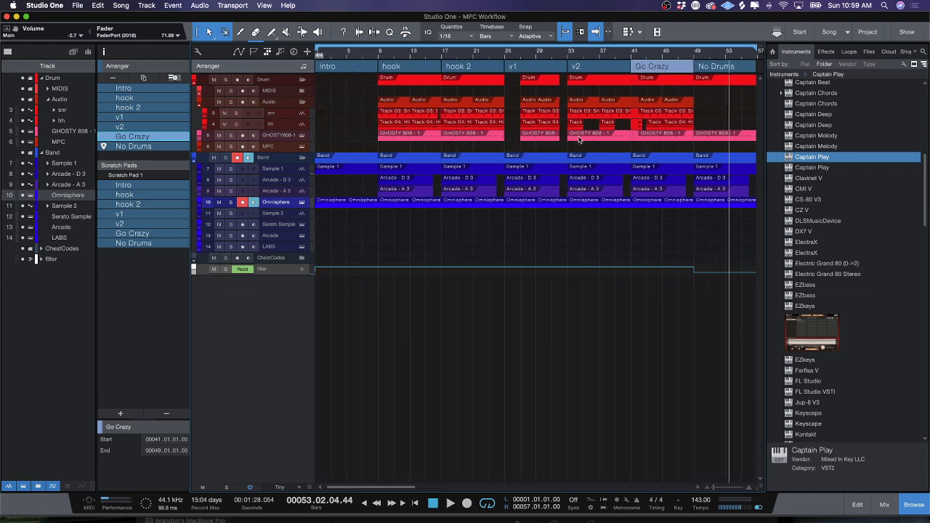
scroll(516, 156, right, 5)
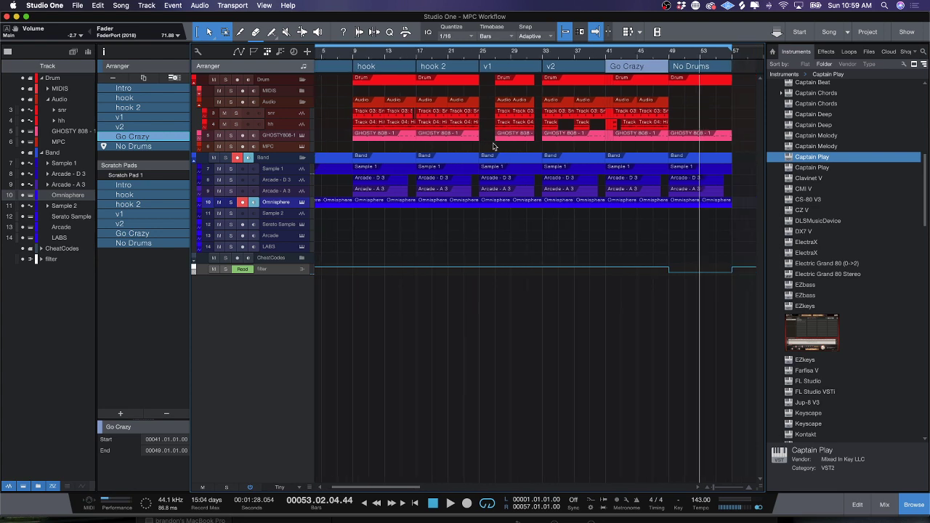
click(579, 67)
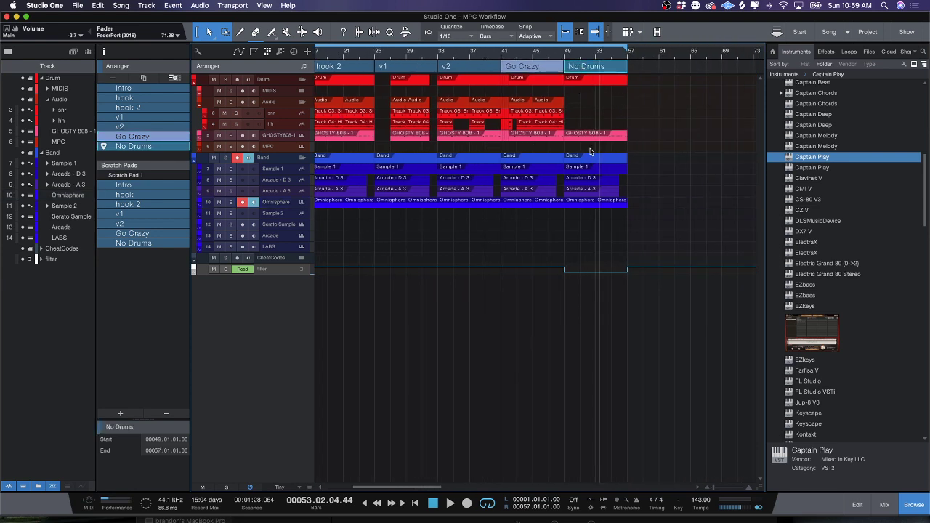
- Move the Go Crazy and No Drums sections together along the arranger track so that Go Crazy starts at bar 92
drag(407, 53, 412, 47)
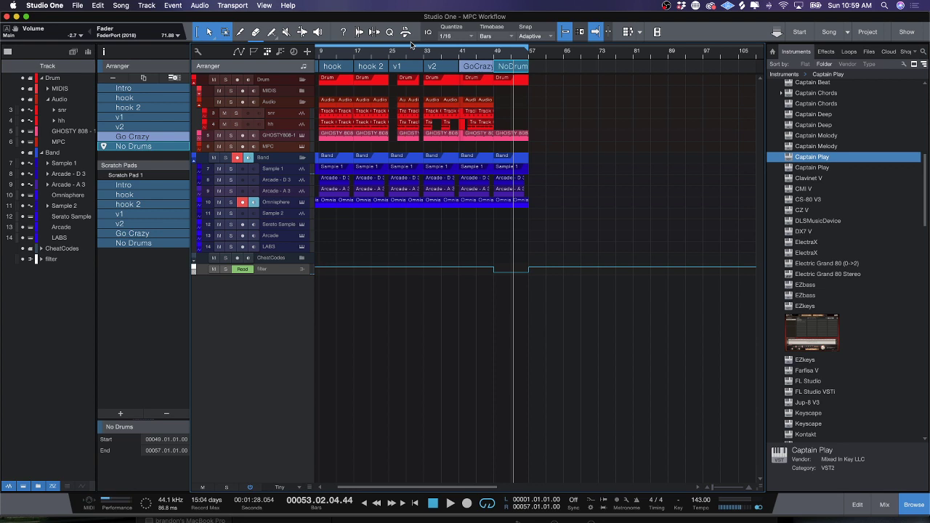
click(565, 57)
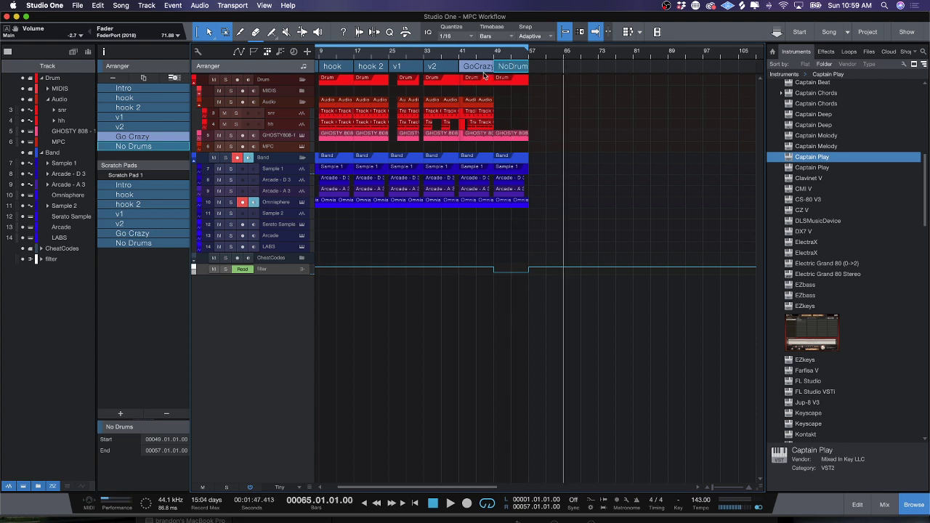
click(477, 68)
shift+click(507, 67)
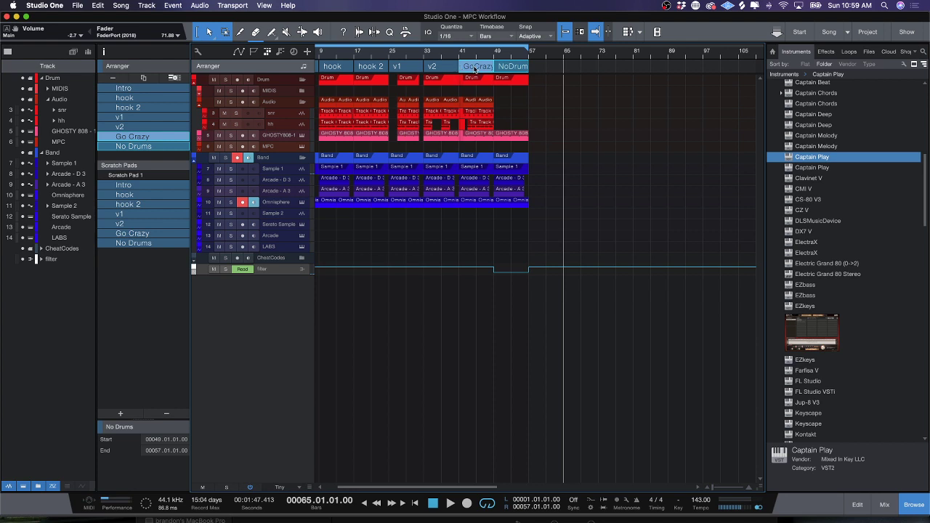
drag(475, 68, 698, 70)
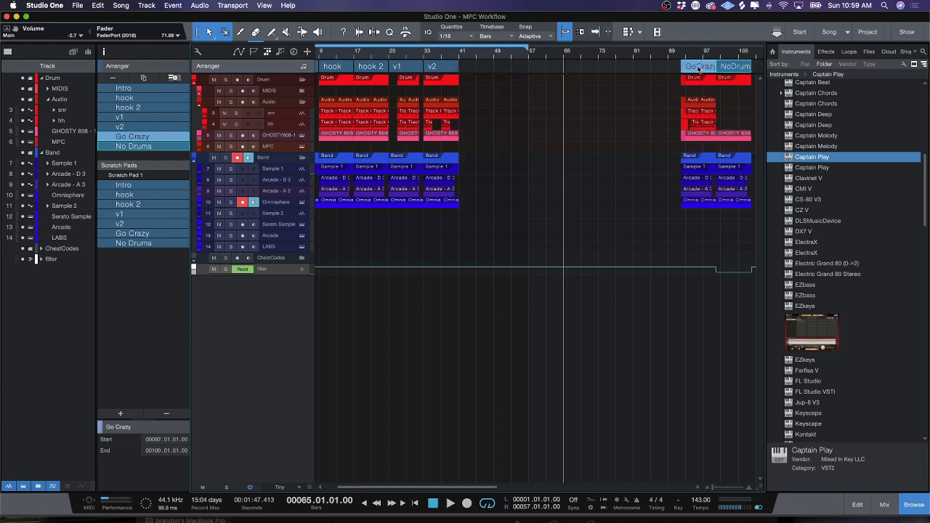
- Copy the hook 2 section to bars 41 and 49 after v2, and copy v1 to bar 57
scroll(390, 74, left, 3)
click(406, 67)
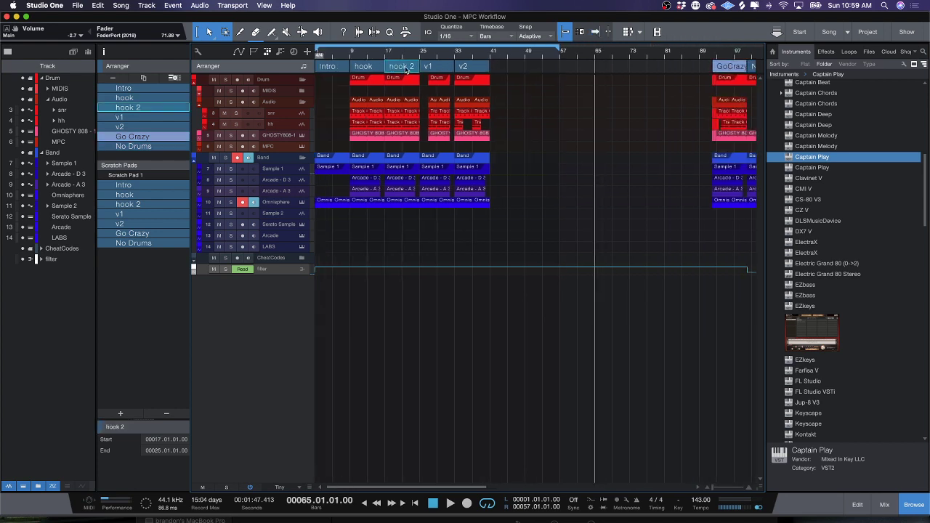
drag(406, 68, 498, 67)
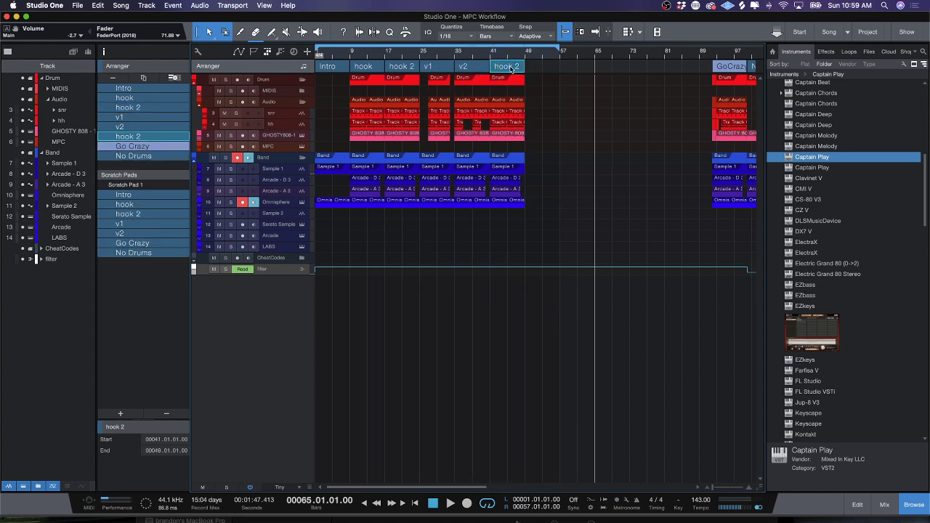
key(super+d)
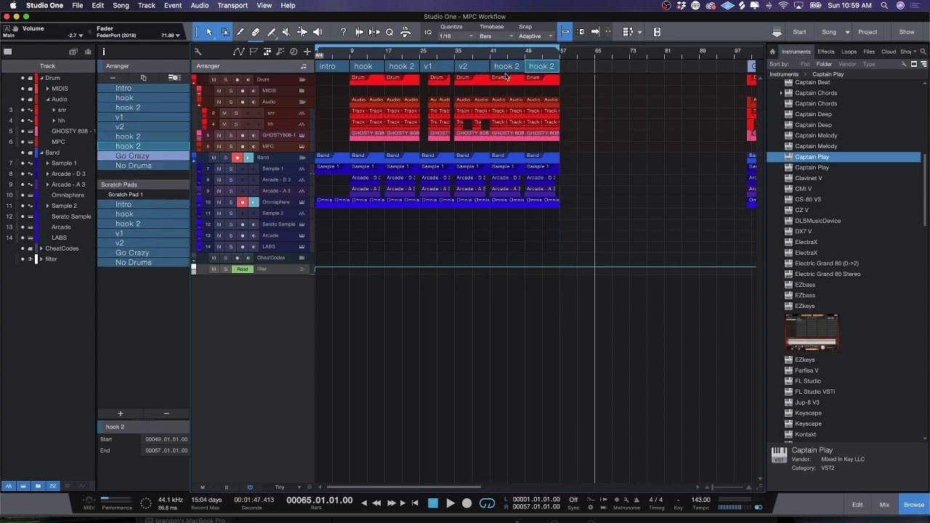
click(439, 68)
drag(438, 68, 581, 69)
- Move the Go Crazy section to bar 65 and No Drums to bar 73, directly after the second v1
scroll(603, 72, right, 3)
drag(682, 69, 526, 68)
drag(711, 68, 558, 73)
scroll(508, 83, left, 3)
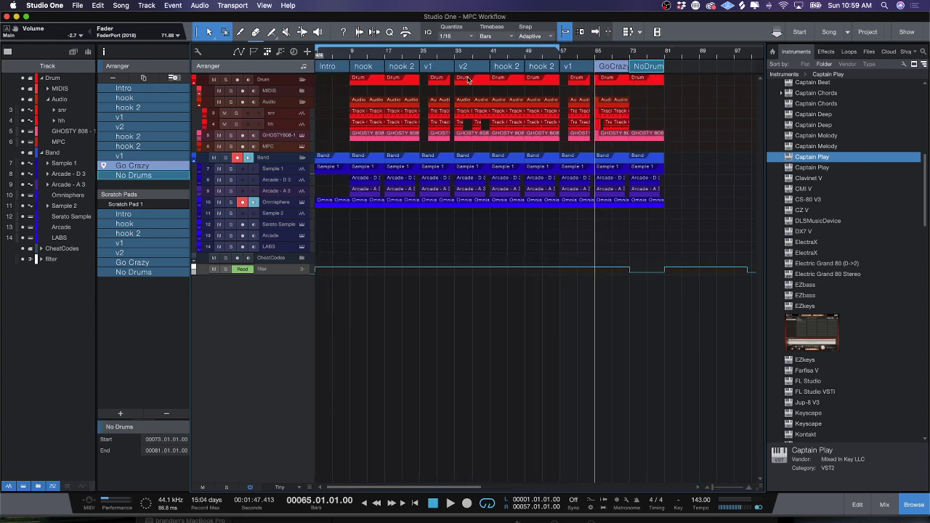
- Copy the first hook and hook 2 sections together to bar 81, right after No Drums
click(366, 68)
shift+click(401, 66)
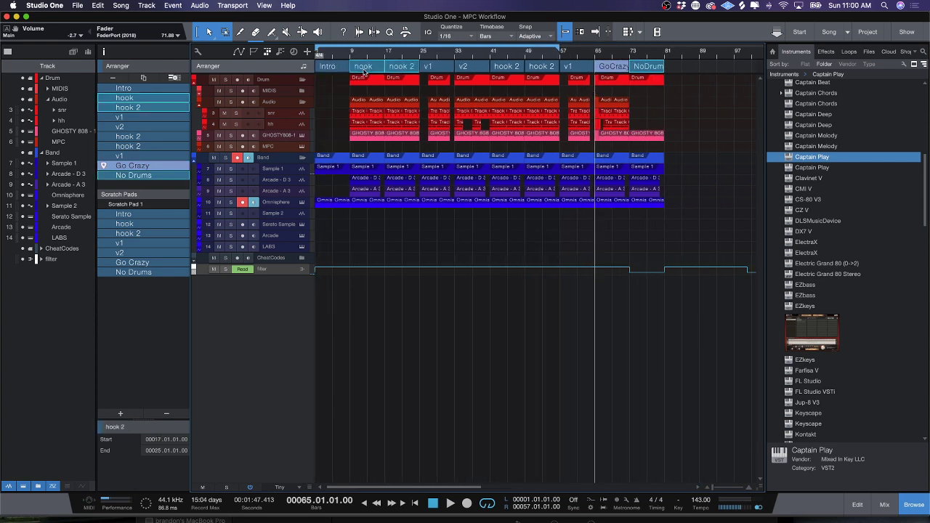
drag(366, 69, 678, 69)
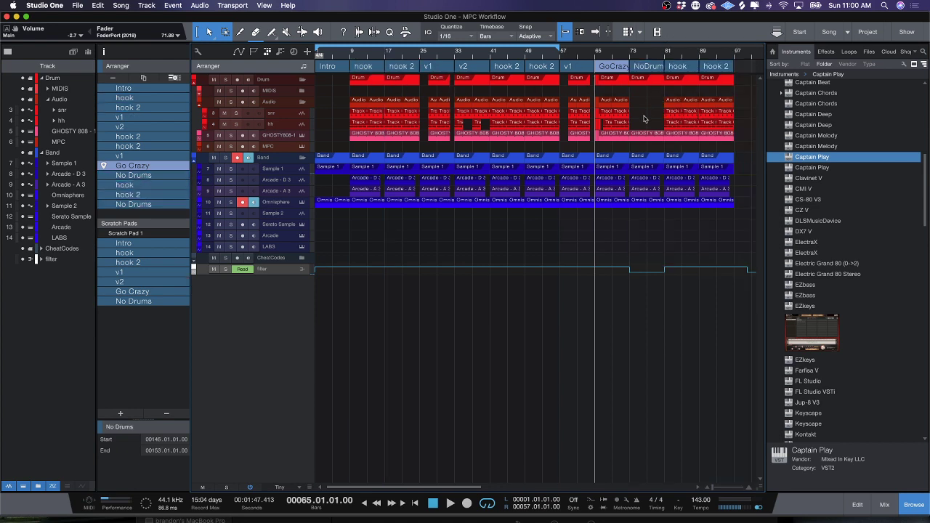
- Delete the GHOSTY 808 - 1 events from the hook sections at bar 81 and bar 9
click(678, 140)
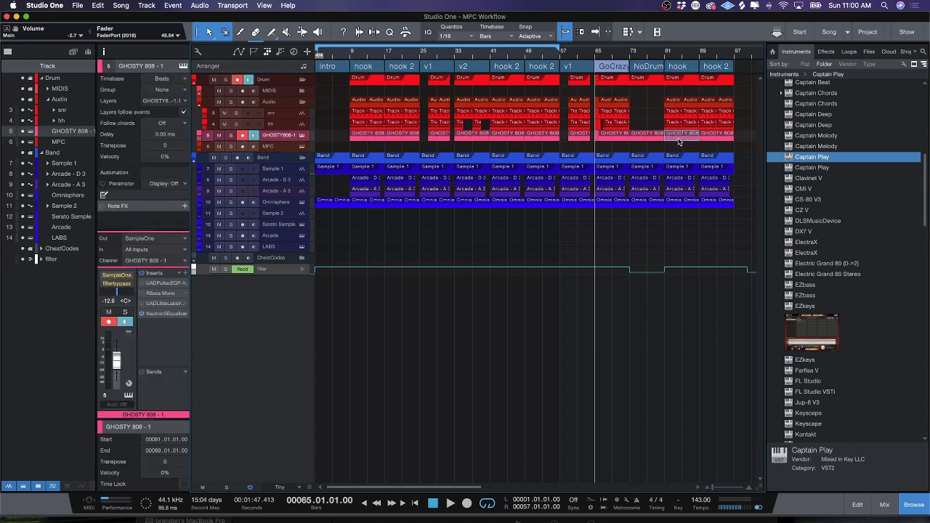
key(Delete)
click(359, 139)
key(Delete)
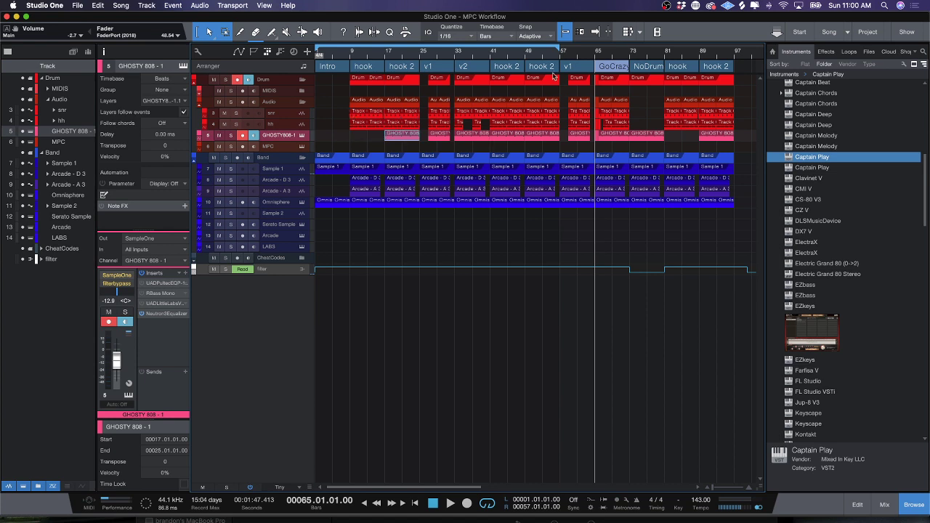
- Extend the end of the loop range to bar 97 and play the song from the Intro section
drag(558, 48, 733, 48)
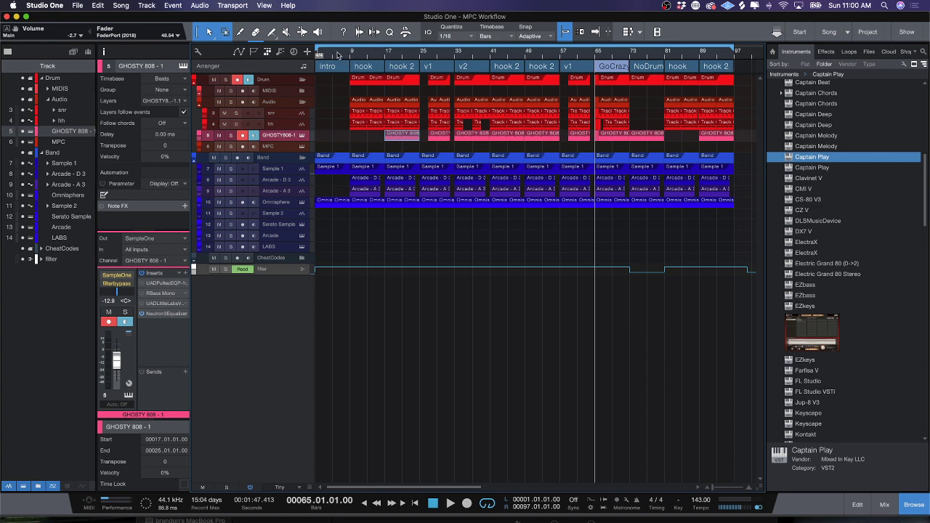
click(331, 55)
key(space)
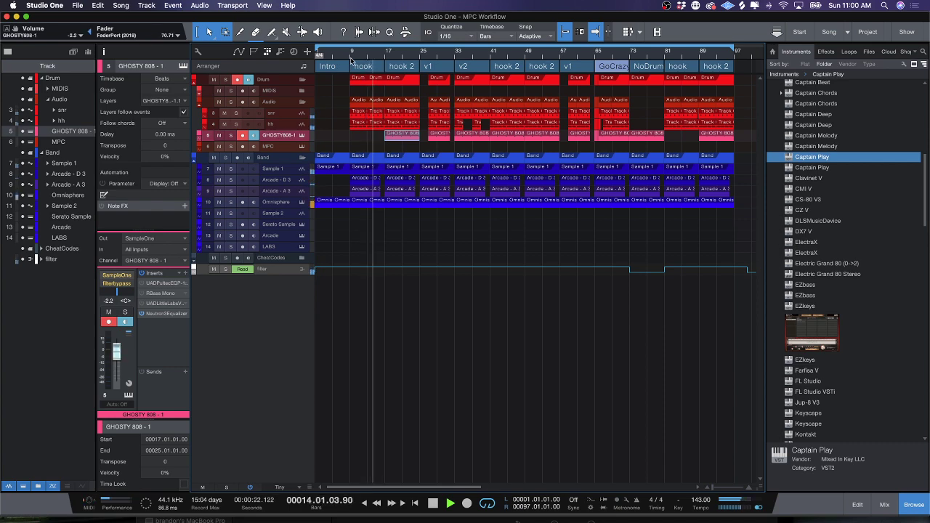
- Open the mixer, place the playhead at bar 16, and enlarge the mixer to show the channels' inserts and sends
key(F3)
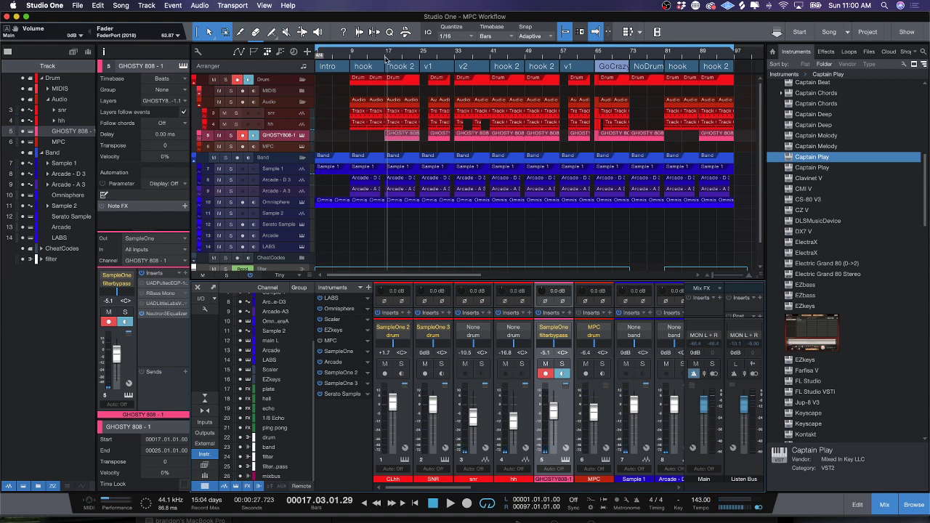
click(382, 59)
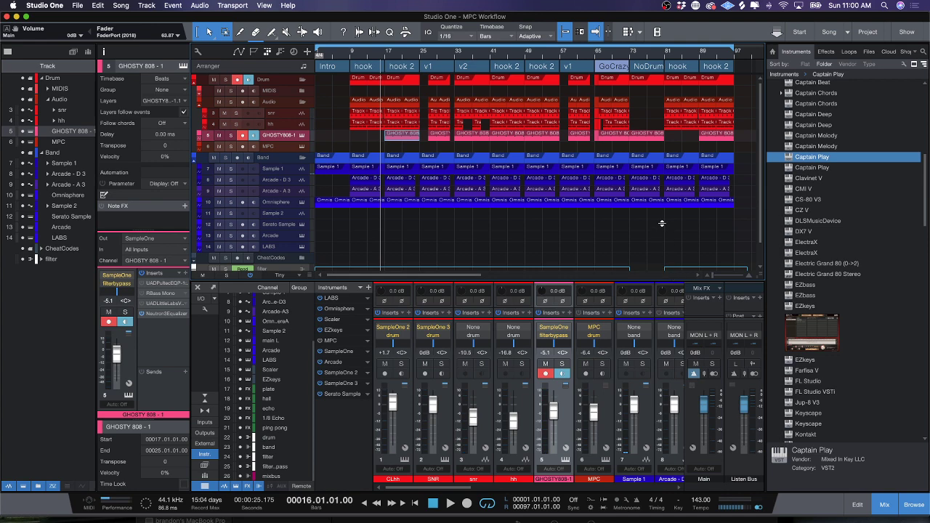
drag(661, 223, 662, 195)
scroll(661, 287, right, 10)
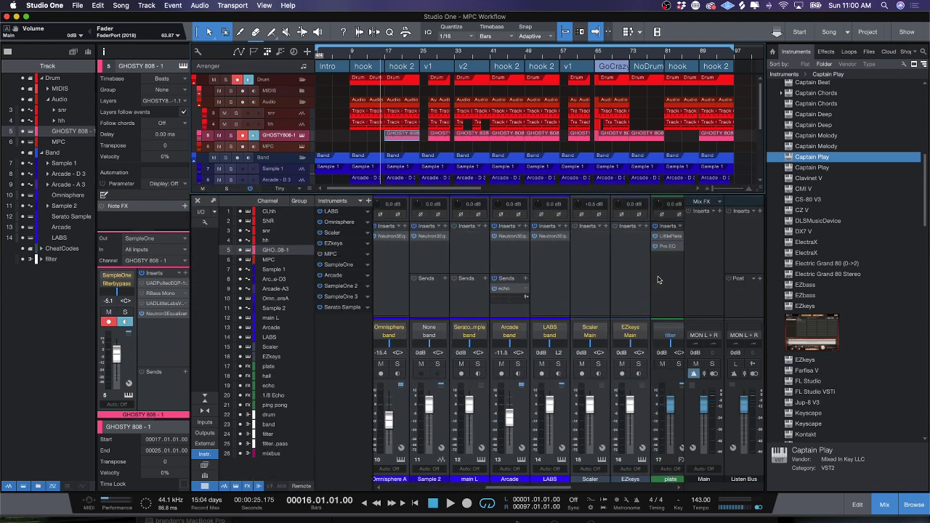
- Look over the FX and bus channels, play the song, and lower the GHOSTY808-1 channel's fader to -9.1 dB
scroll(658, 279, right, 10)
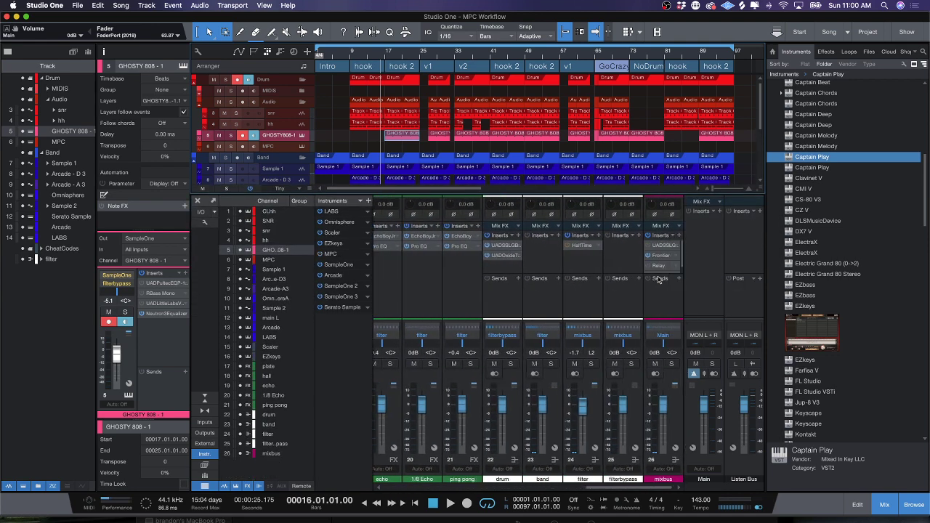
scroll(666, 267, down, 1)
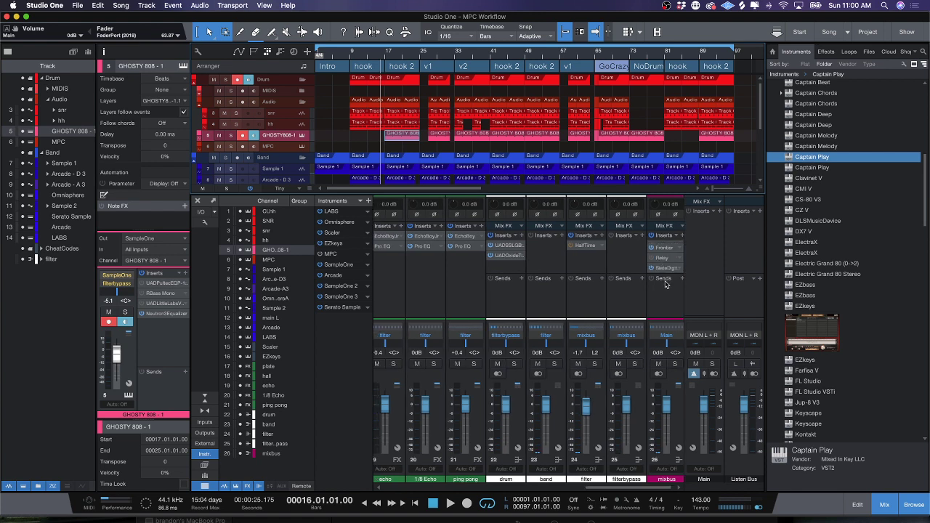
key(space)
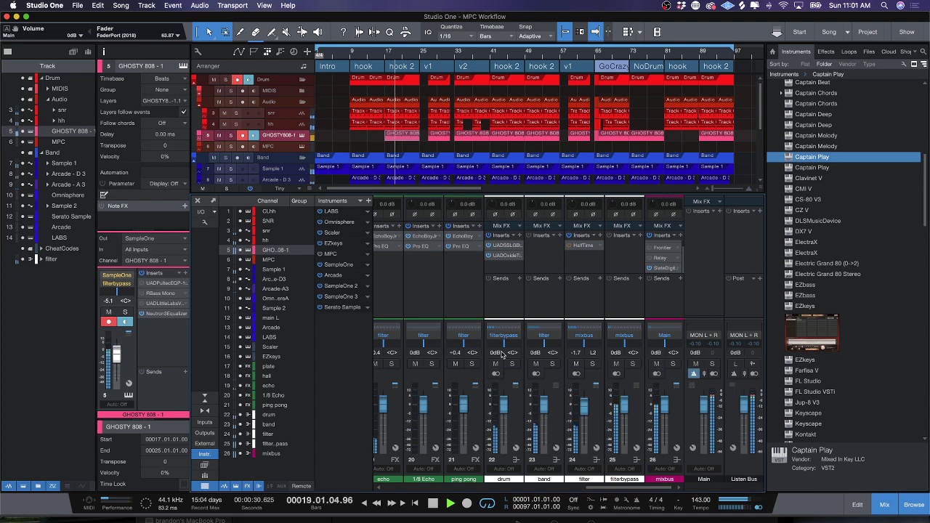
scroll(507, 405, left, 15)
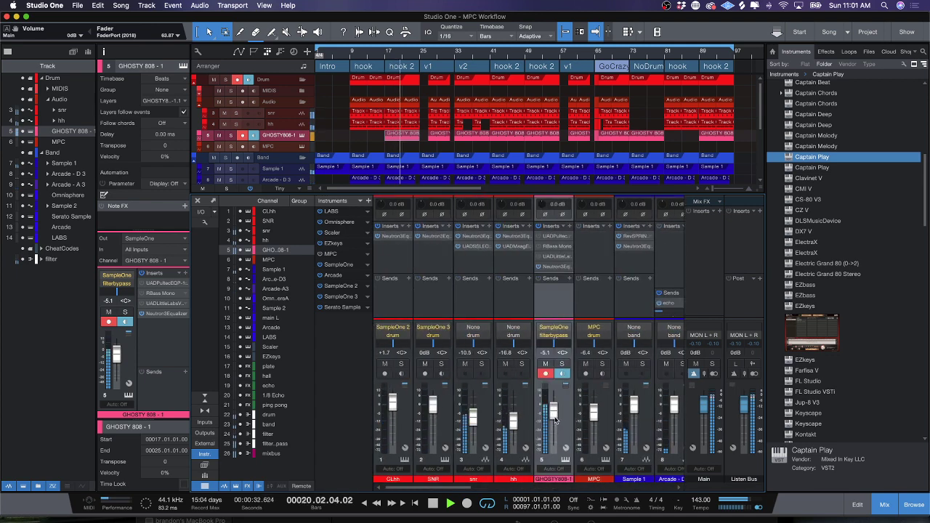
mouse_move(554, 411)
mouse_down()
mouse_move(553, 426)
mouse_move(557, 412)
mouse_up()
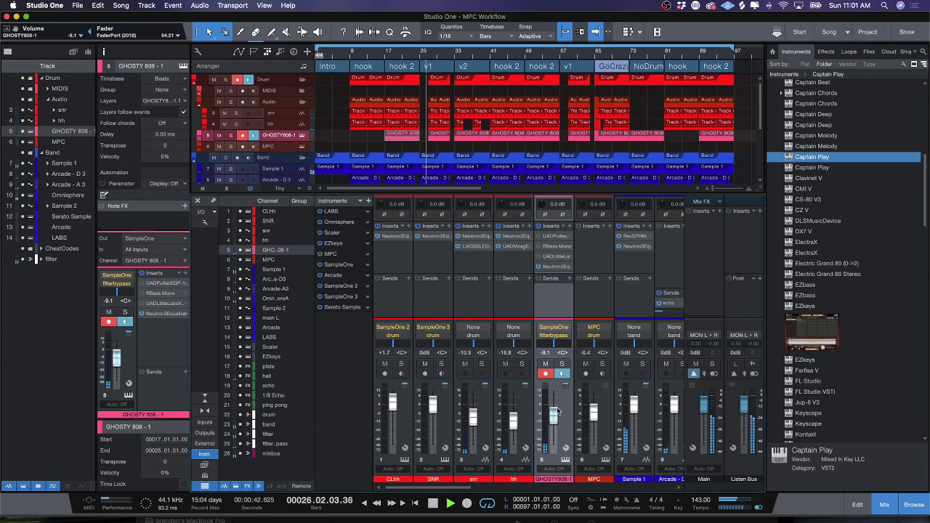
- Listen to the song from just before the v2 section, and again from bar 64 into Go Crazy
click(456, 56)
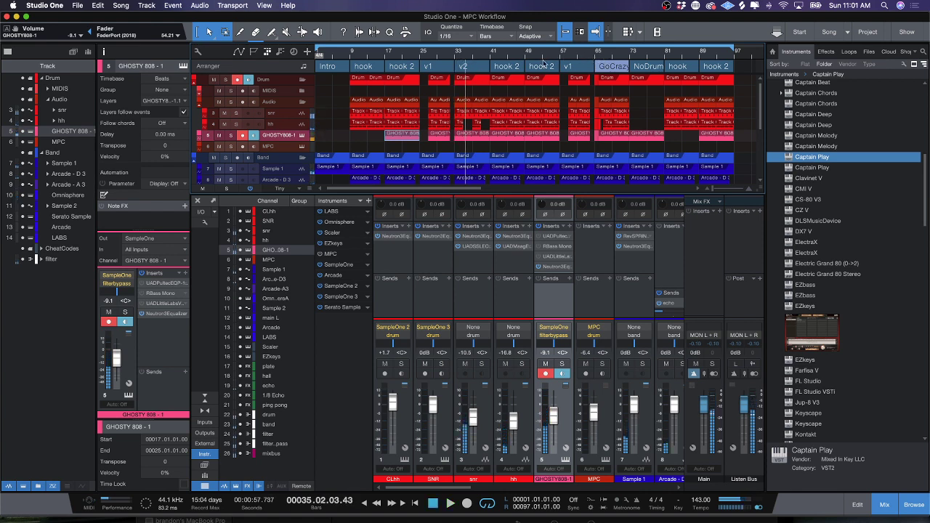
click(590, 58)
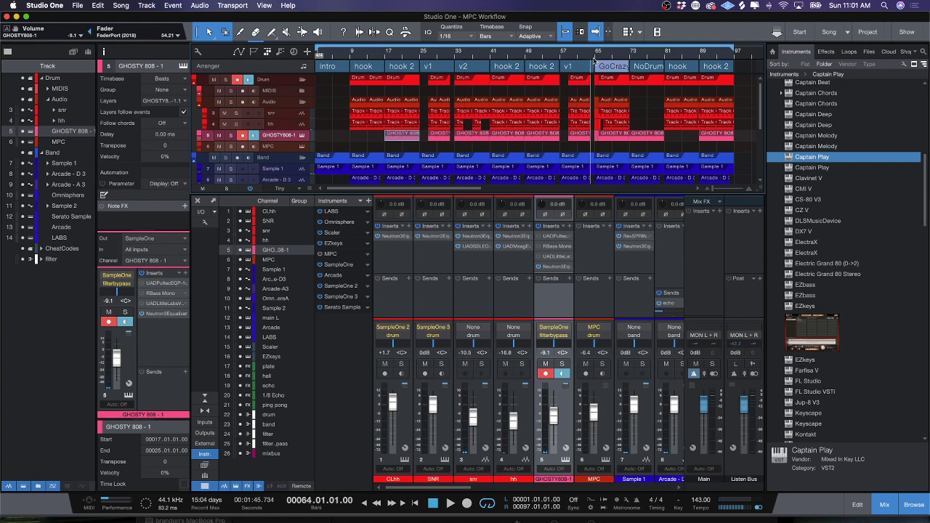
key(space)
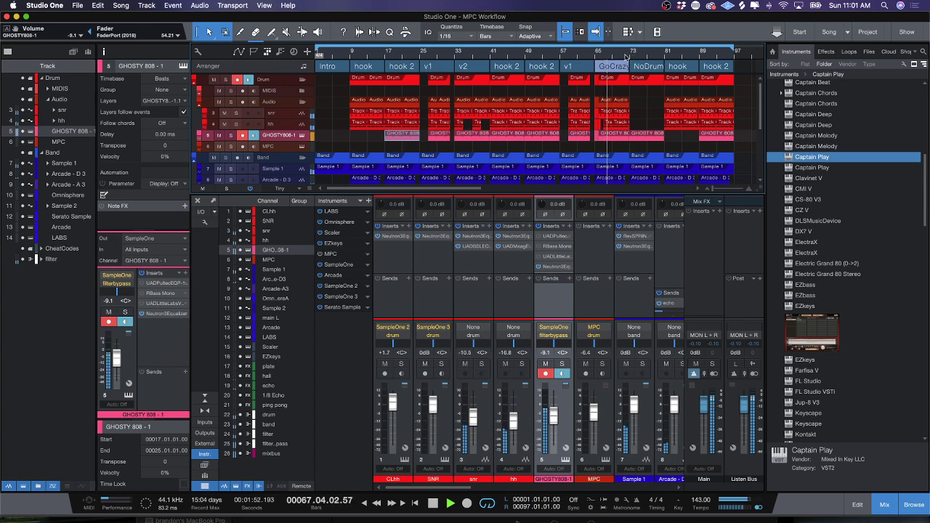
key(space)
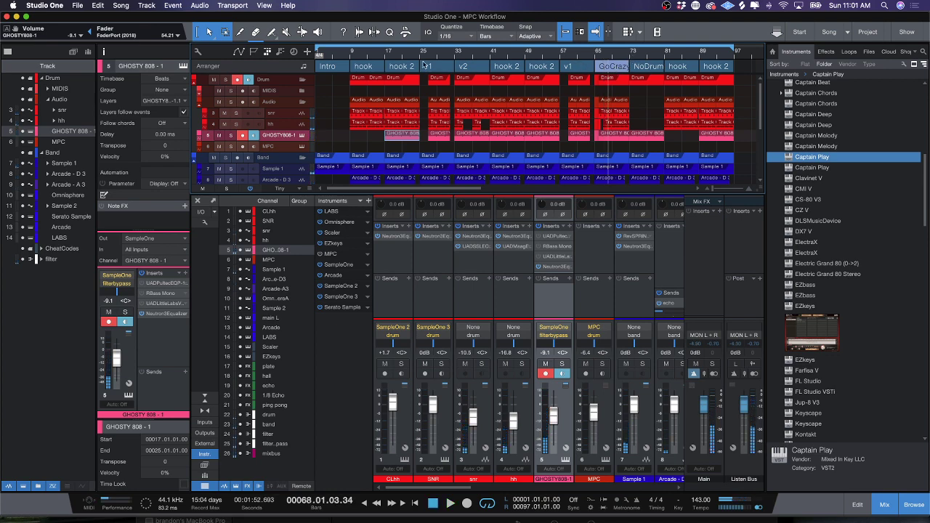
- Move the Go Crazy section to bar 137 and delete the arranger sections between v2 and it
mouse_move(548, 54)
mouse_down()
mouse_move(555, 72)
mouse_move(554, 46)
mouse_up()
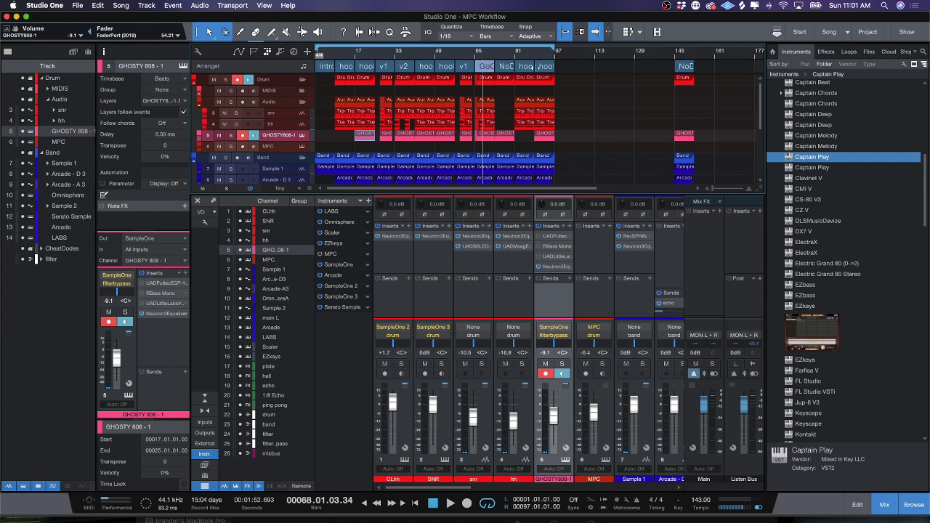
drag(487, 67, 667, 71)
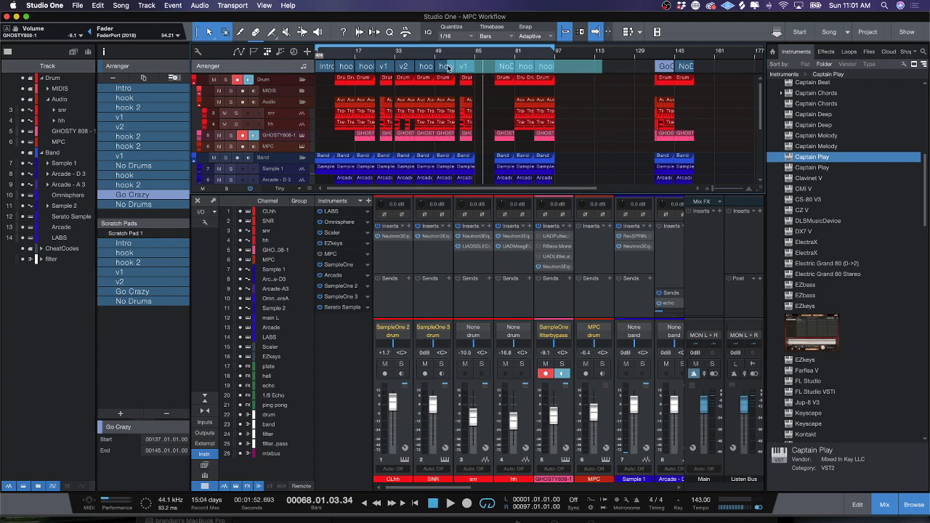
key(Delete)
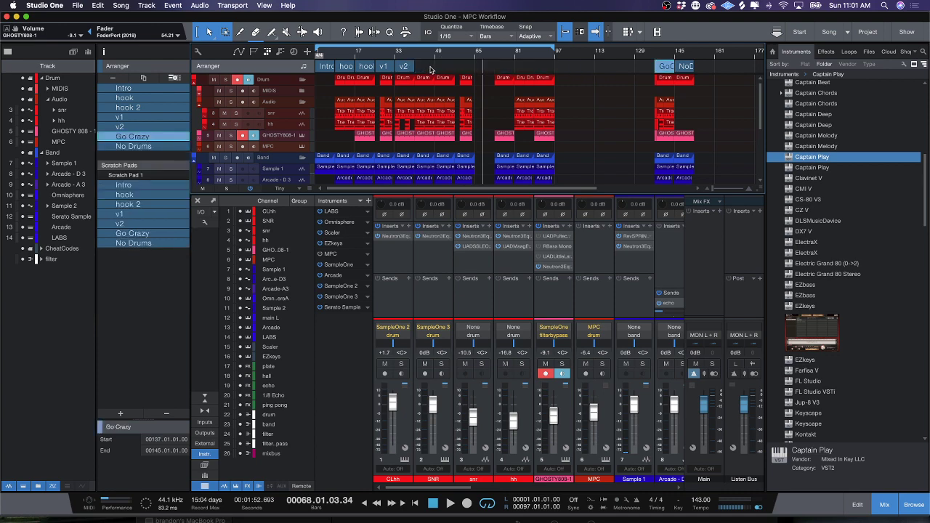
- Delete the leftover track events and the filter automation points between the v2 and Go Crazy sections
scroll(592, 165, down, 3)
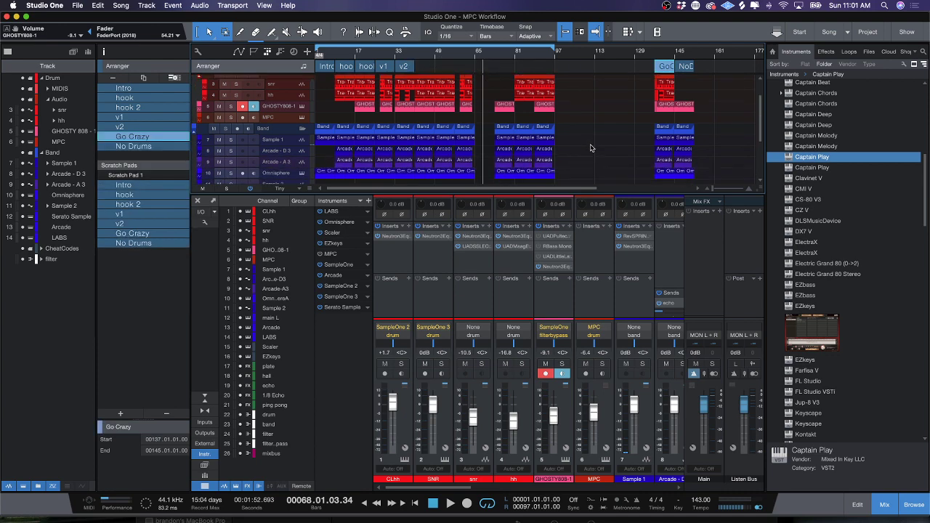
key(F3)
drag(600, 208, 420, 74)
key(Delete)
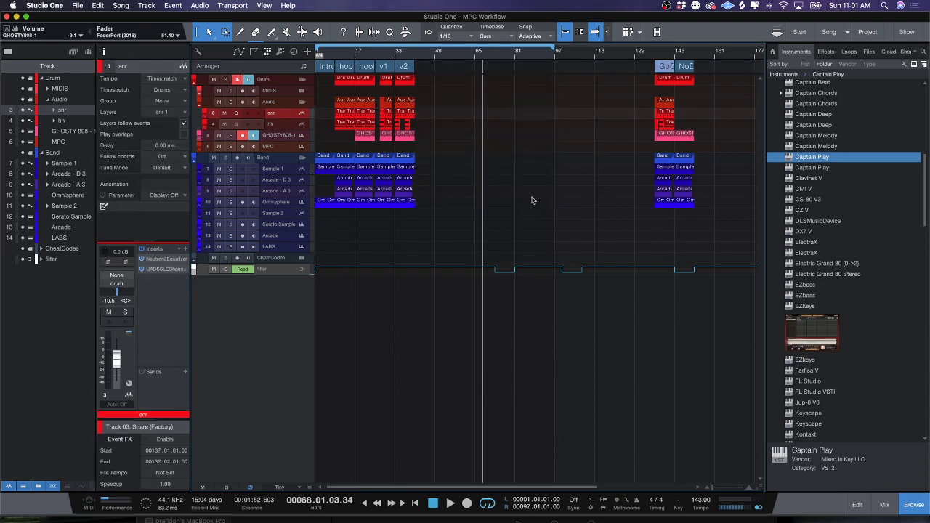
drag(458, 246, 615, 330)
key(Delete)
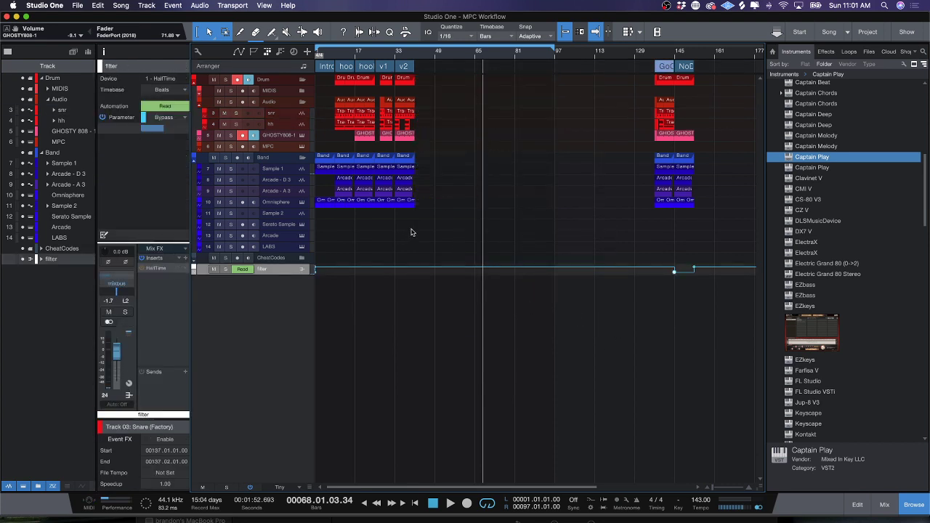
- Move the Go Crazy and No Drums sections together to bar 41, directly after v2
key(e)
key(e)
key(w)
key(w)
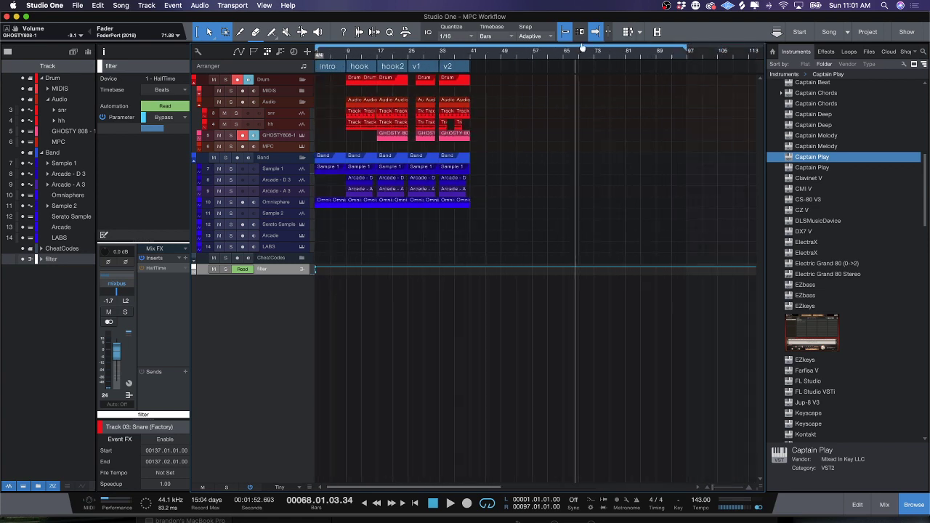
click(659, 66)
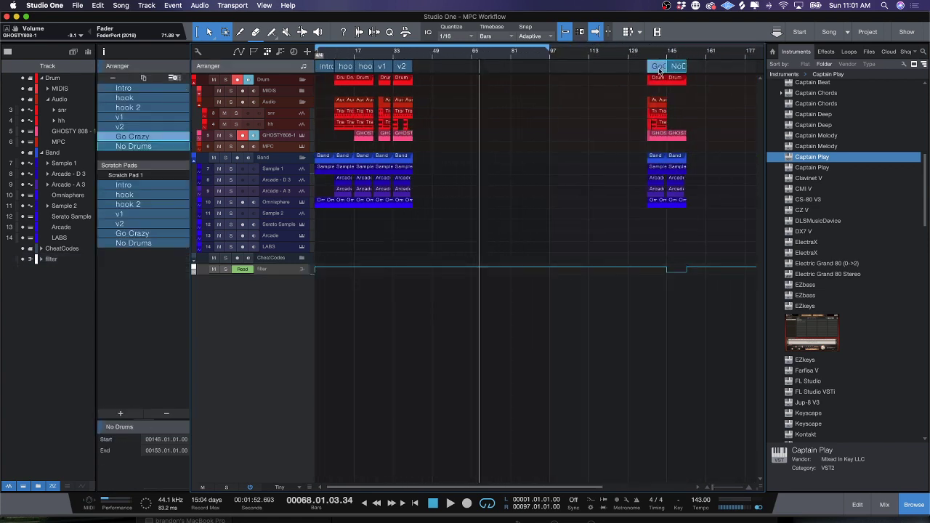
drag(660, 67, 404, 67)
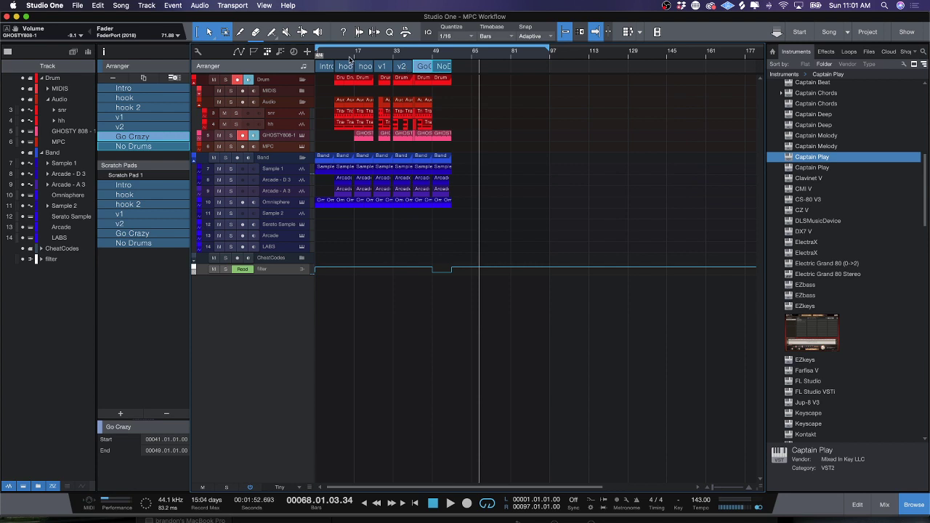
key(e)
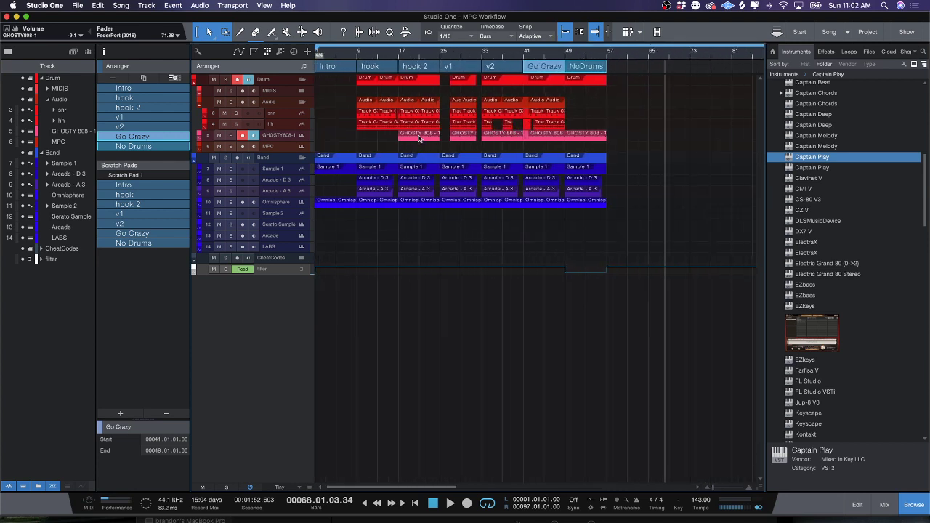
- Copy hook 2's GHOSTY 808 - 1 event to bar 9, and duplicate the sections from hook through No Drums to bar 57
drag(420, 138, 377, 139)
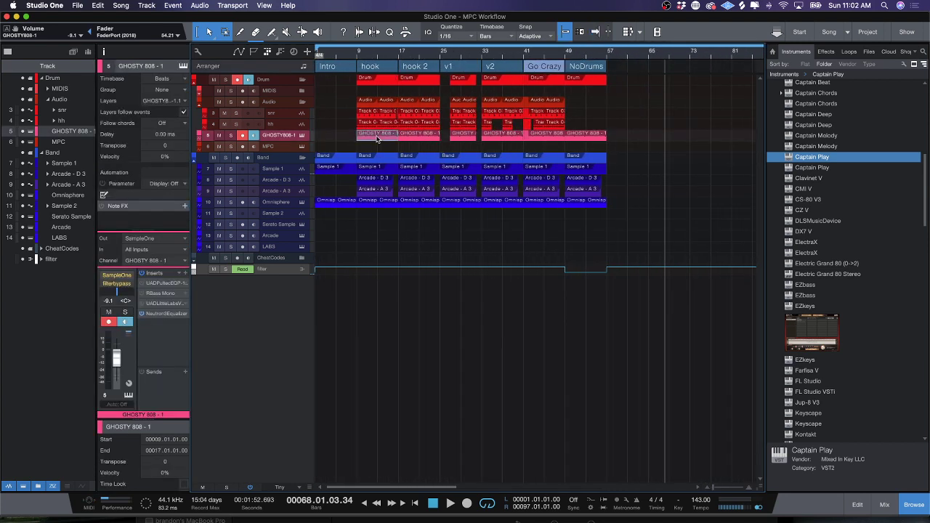
click(385, 67)
shift+click(417, 71)
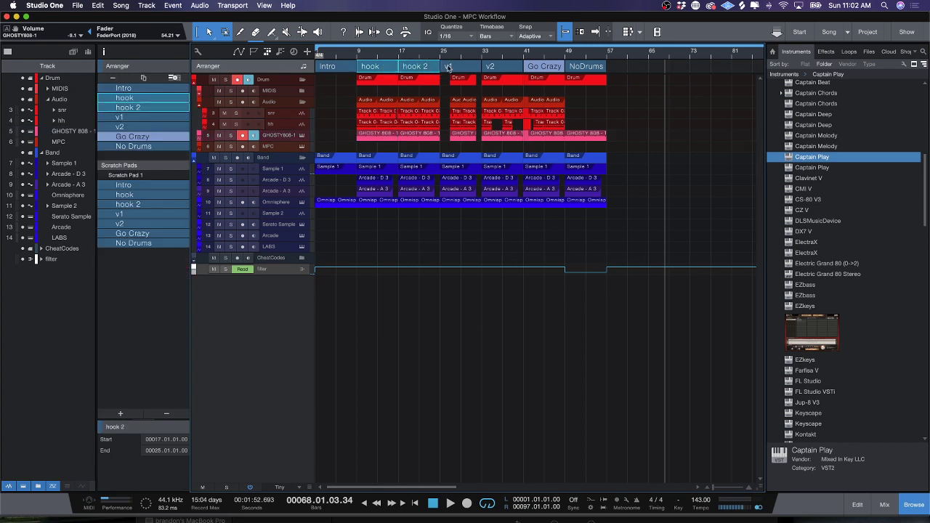
shift+click(468, 69)
shift+click(503, 70)
shift+click(547, 69)
shift+click(568, 70)
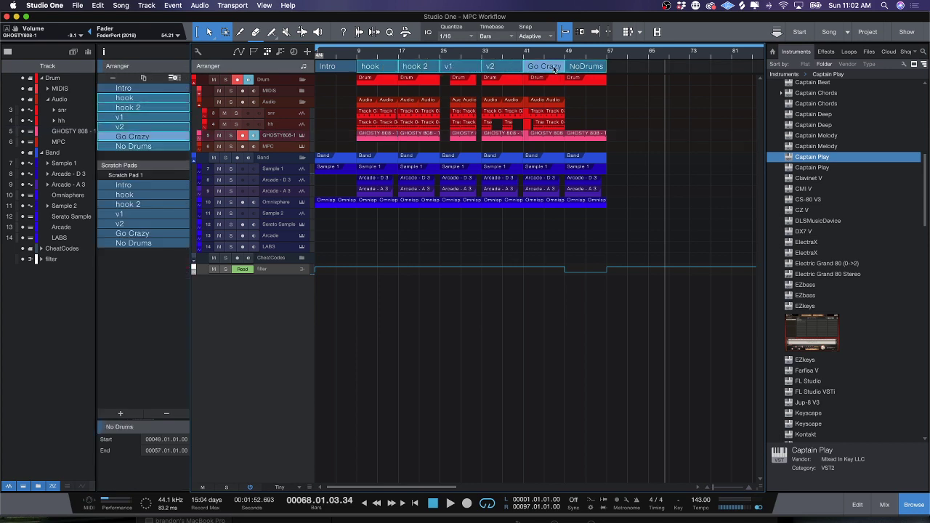
key(d)
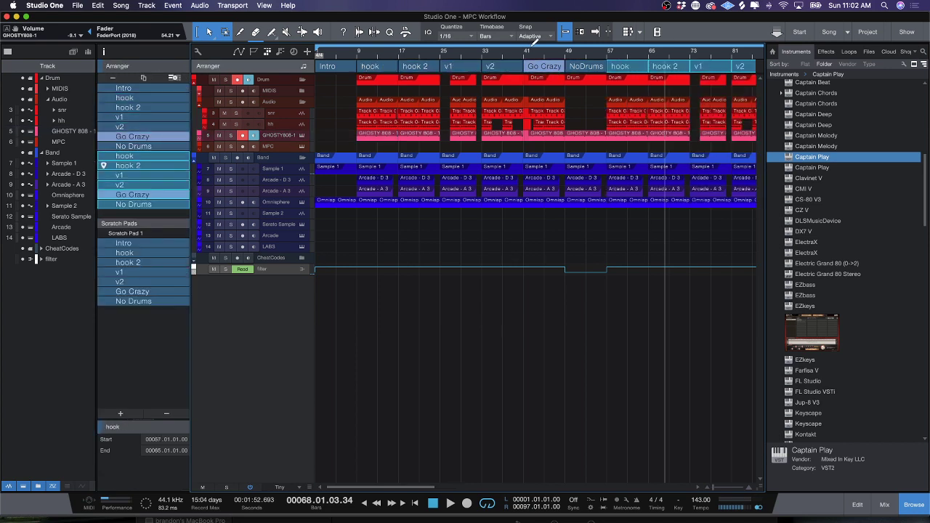
- Copy the first hook and hook 2 sections together to bar 105, after the last No Drums
drag(529, 54, 498, 43)
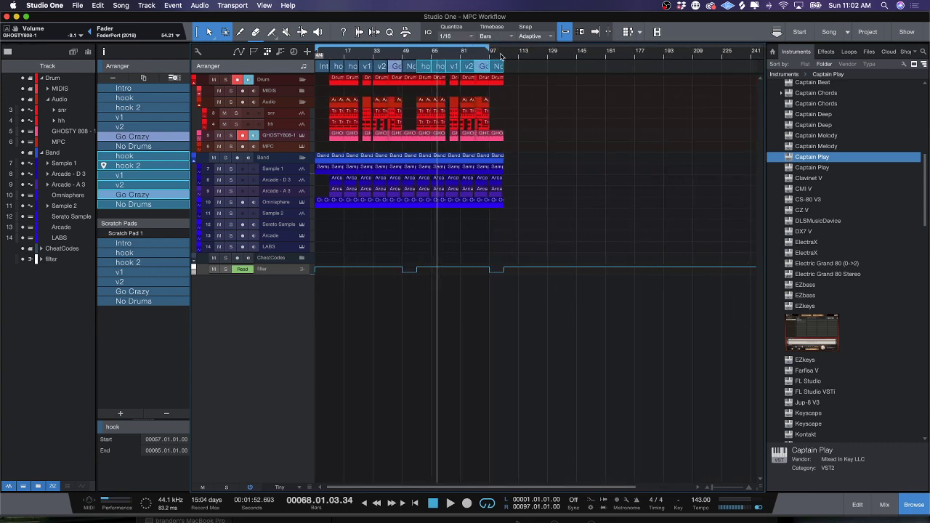
click(500, 56)
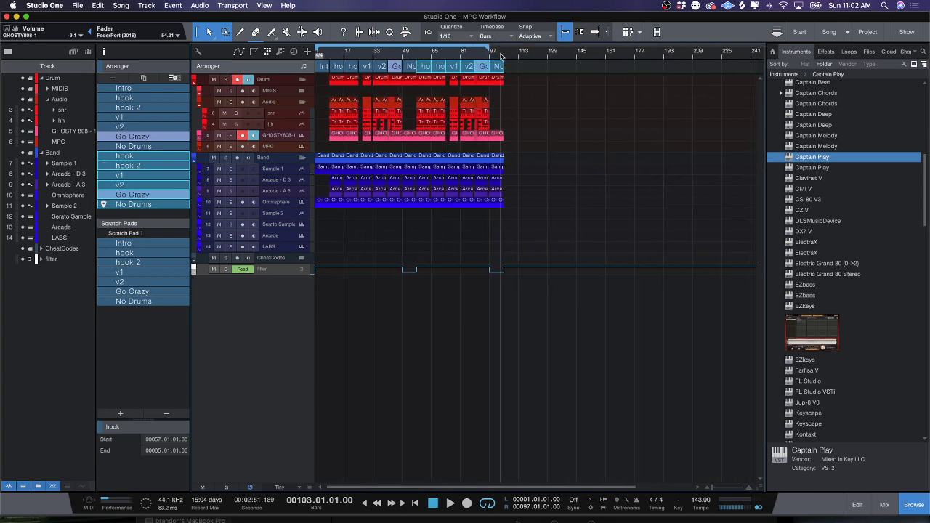
click(339, 67)
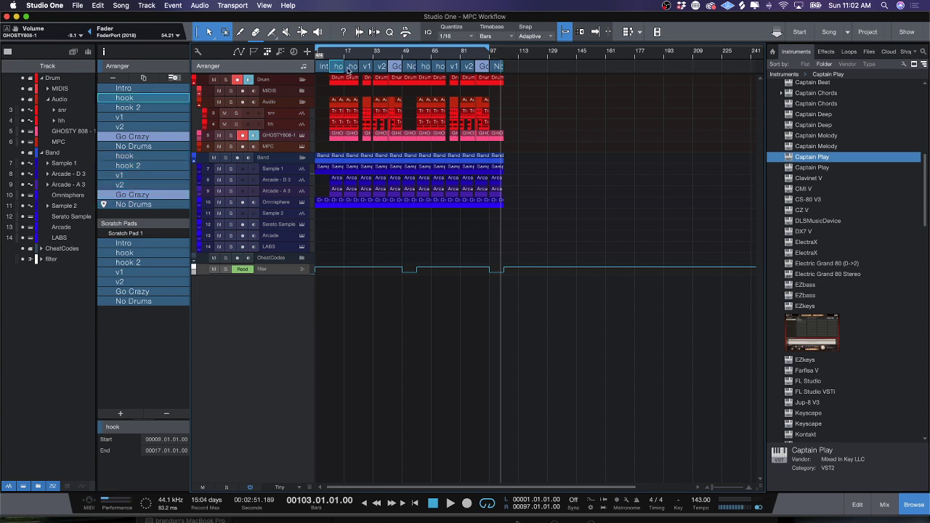
shift+click(352, 67)
drag(339, 67, 521, 68)
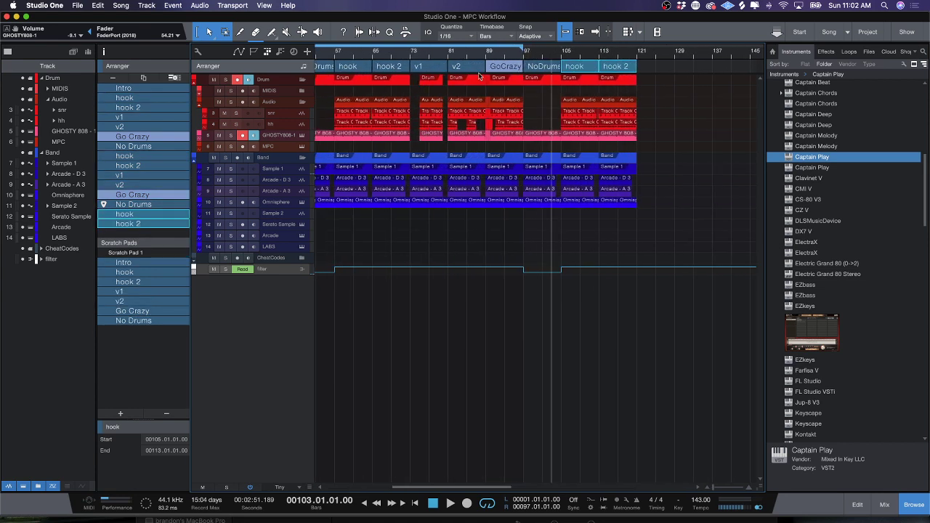
- Move the last No Drums section to bar 73 and the second v1 section to bar 97
drag(426, 53, 696, 67)
drag(570, 68, 470, 66)
drag(704, 68, 564, 68)
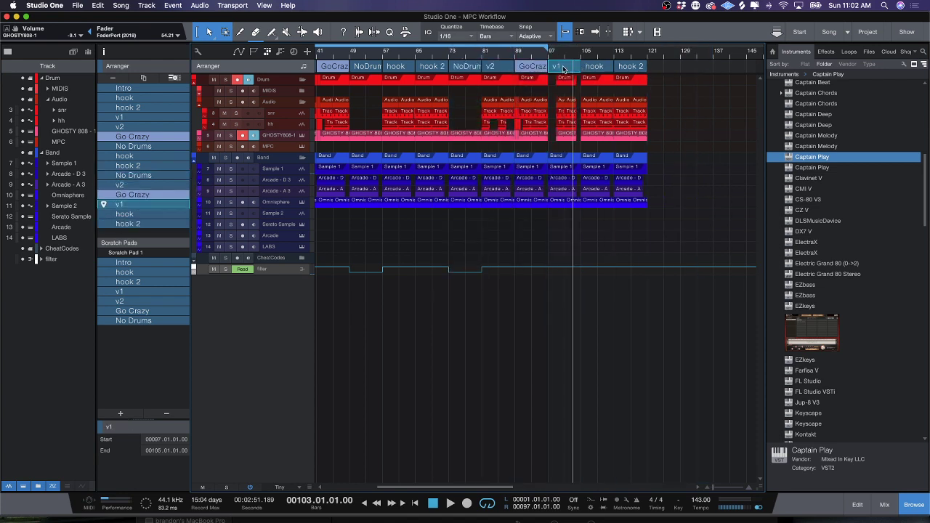
- Play the transition from the end of hook 2 through the No Drums section at bar 73
click(441, 55)
key(space)
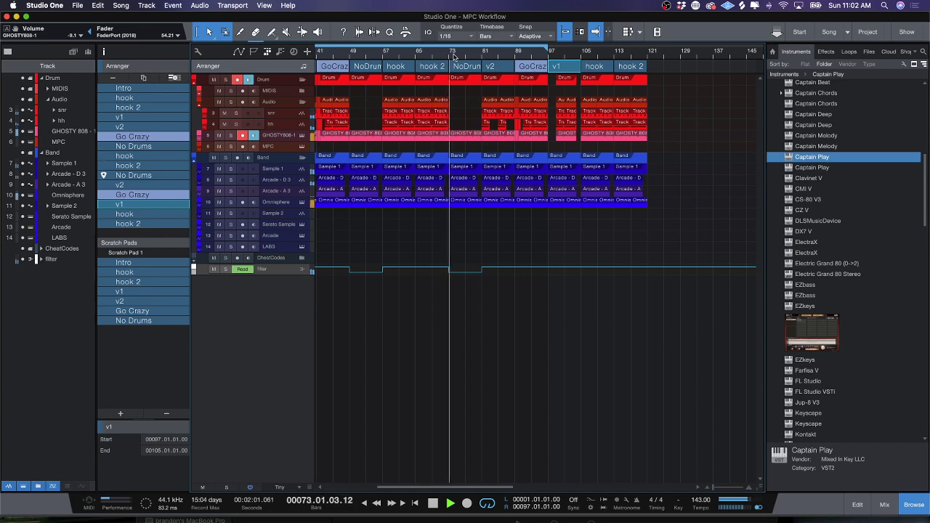
drag(454, 57, 433, 52)
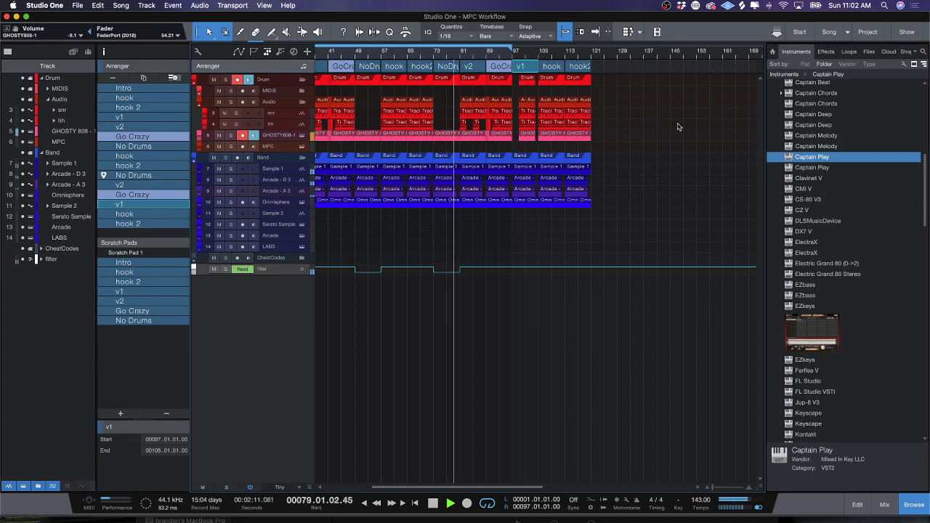
key(space)
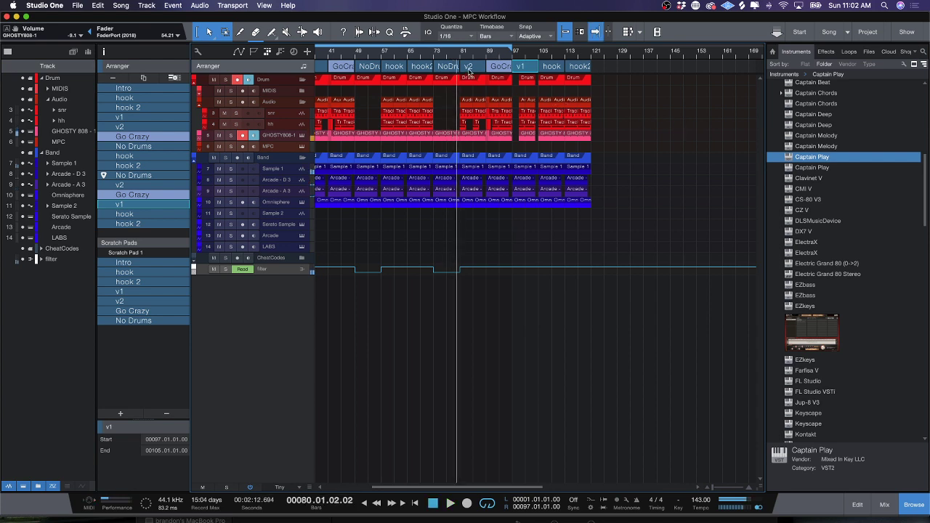
- Move the second v2 section out to bar 127 and duplicate the No Drums section at bar 73 to bar 81
drag(469, 66, 621, 70)
click(450, 69)
key(super+d)
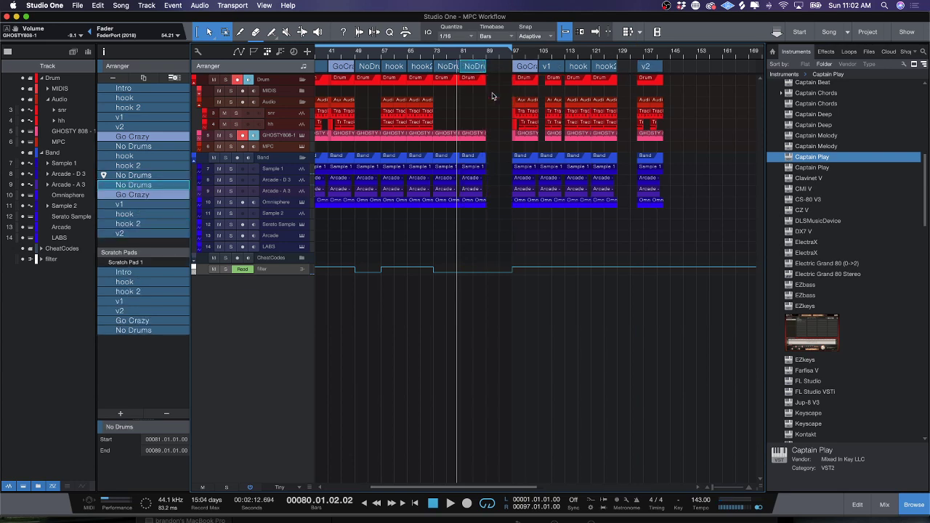
key(super+z)
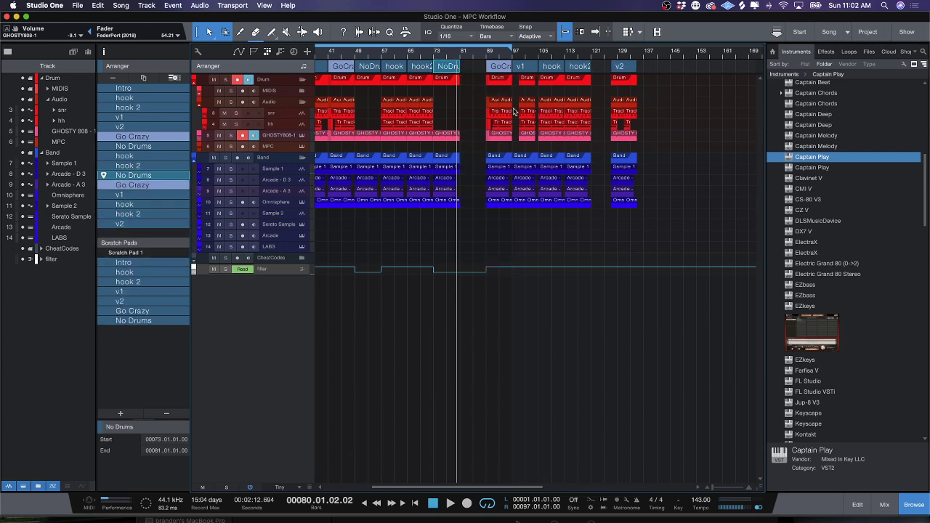
key(super+d)
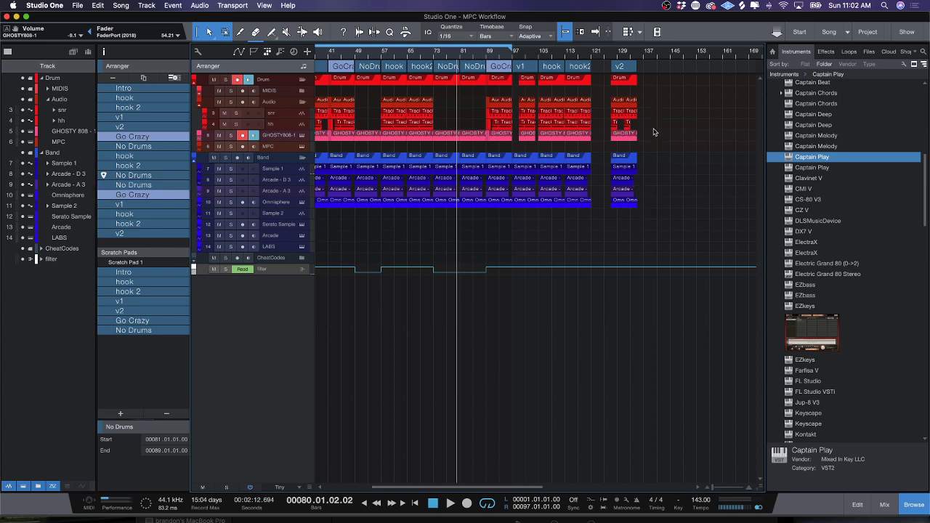
- Move the drum audio events from the v2 section at bar 127 to bar 81, and delete the rest of that v2 section
click(615, 116)
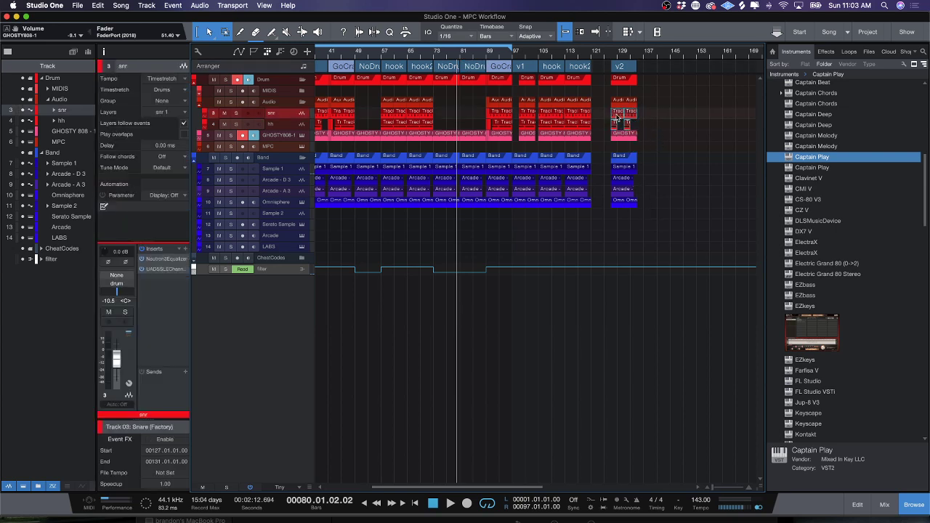
drag(614, 116, 466, 113)
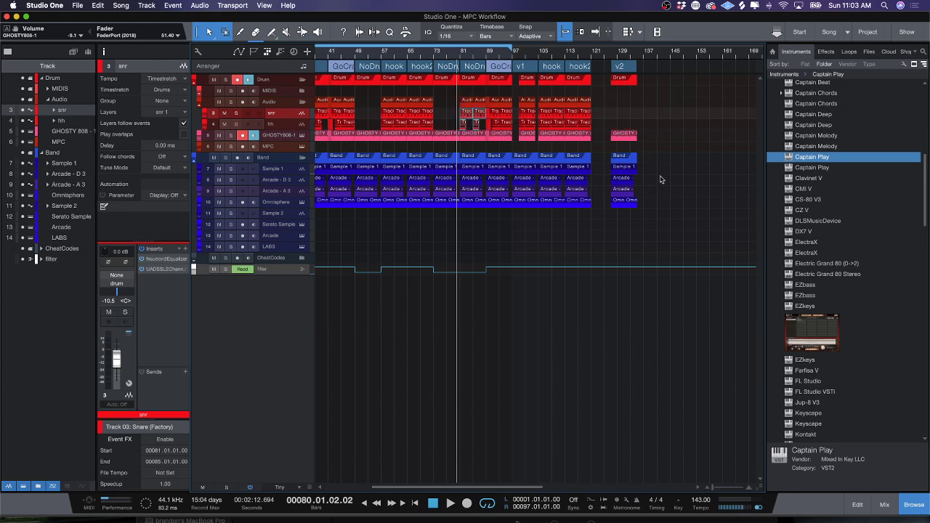
drag(664, 218, 631, 110)
drag(669, 208, 616, 82)
key(Delete)
click(622, 65)
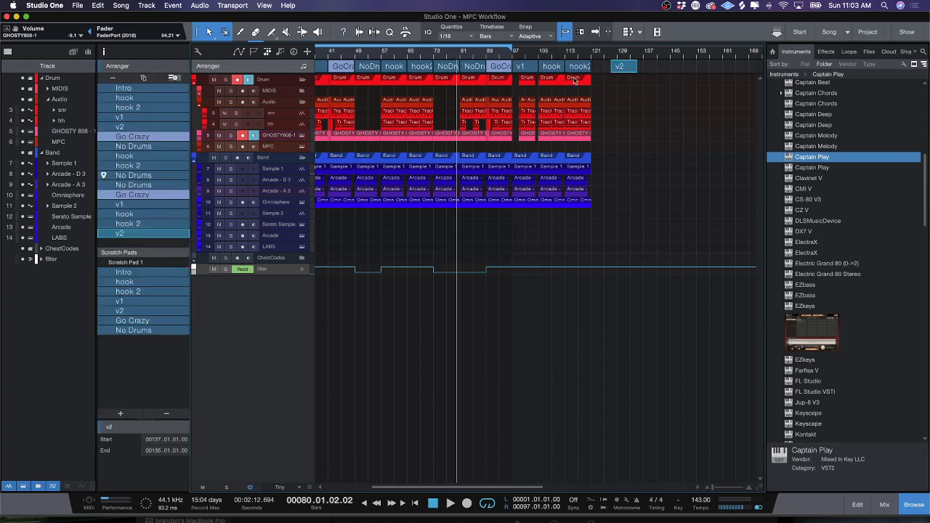
key(Delete)
- Play from the middle of the second hook 2 section and add hi-hat events to the No Drums section at bar 73
click(424, 57)
key(space)
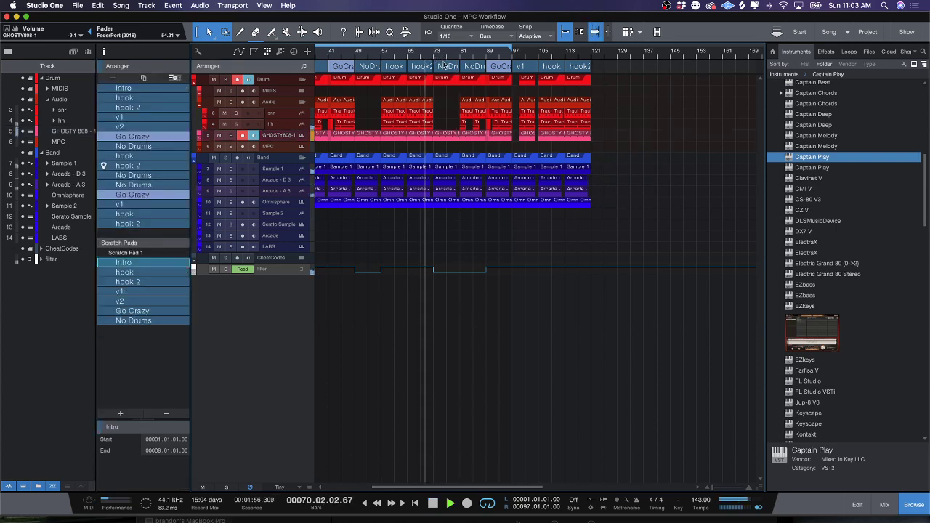
click(441, 123)
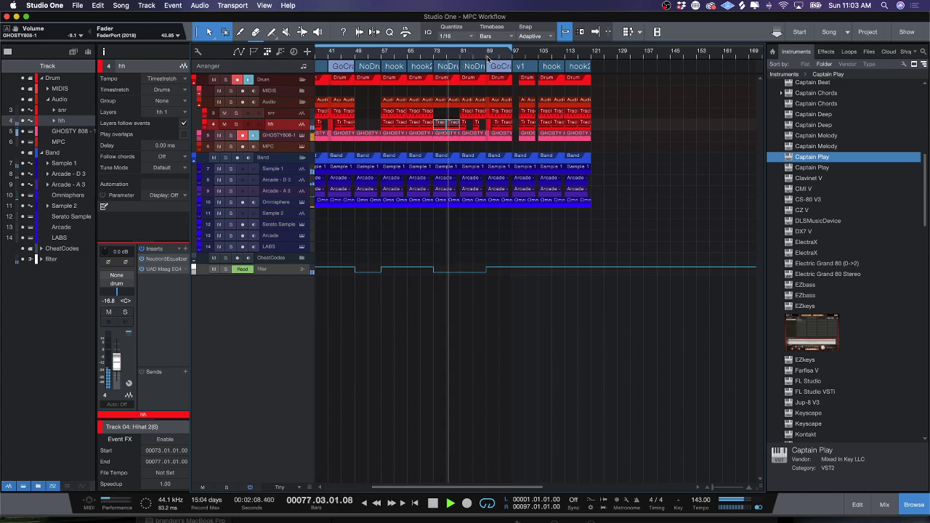
- Extend the end of the loop range to bar 121 and stop playback
scroll(488, 58, left, 2)
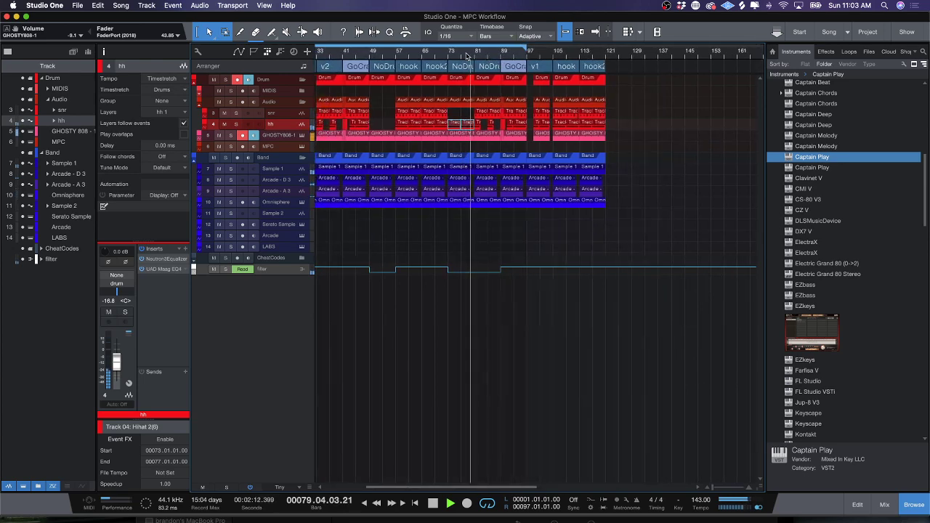
scroll(480, 58, left, 5)
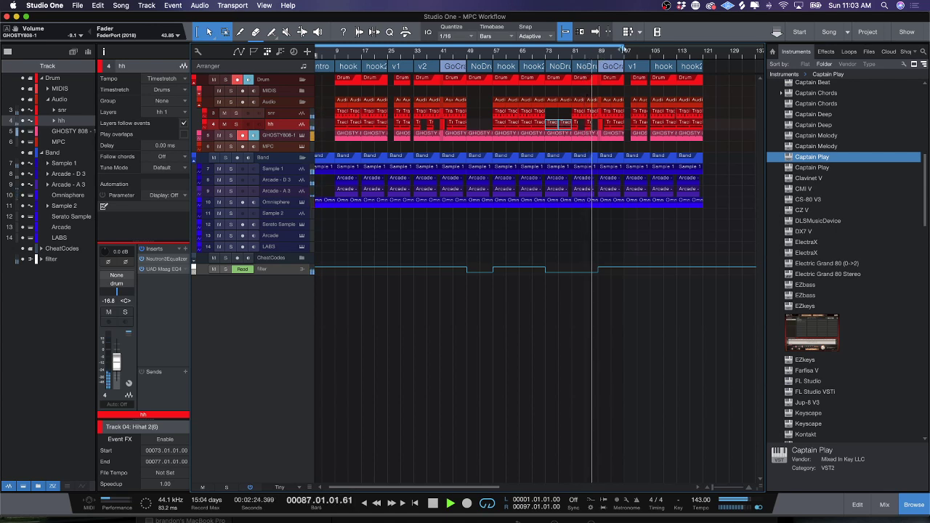
drag(624, 50, 702, 50)
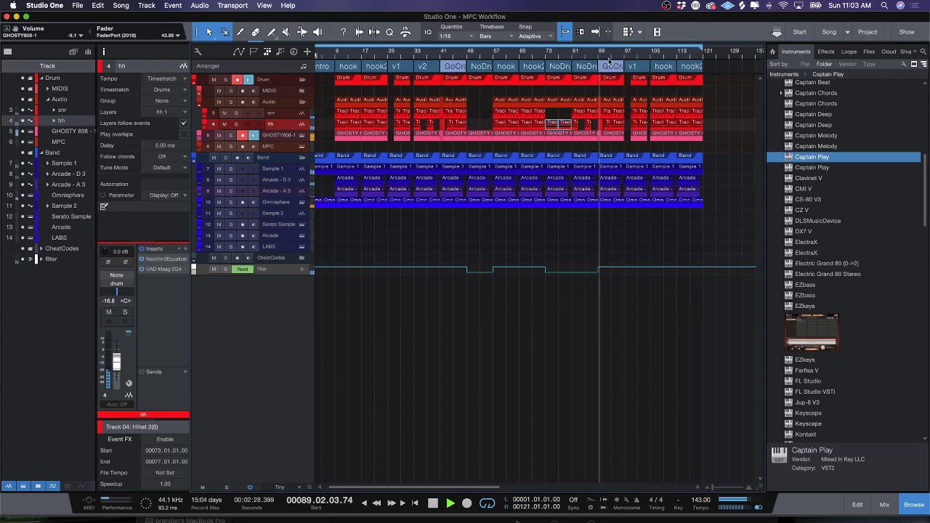
key(space)
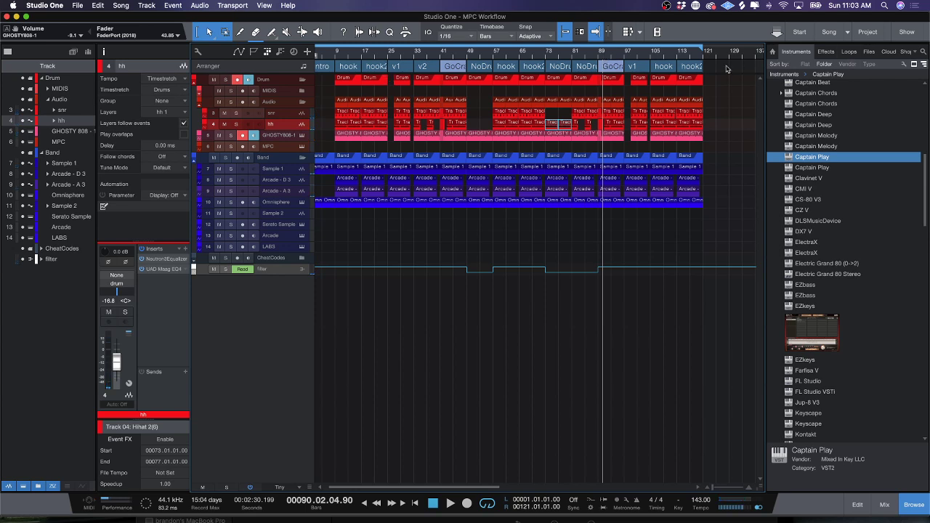
- Delete all arranger sections and track events after the first No Drums section, from bar 57 to the end of the song
drag(726, 67, 500, 60)
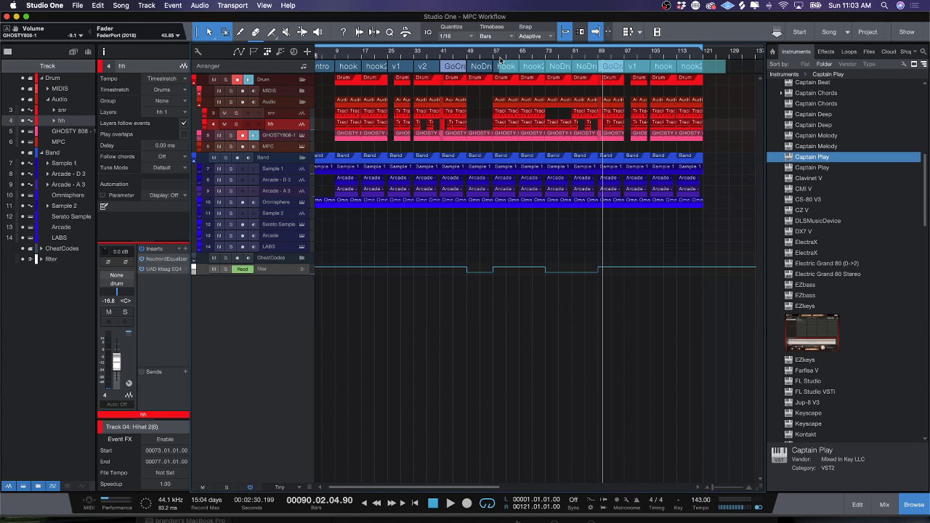
key(Delete)
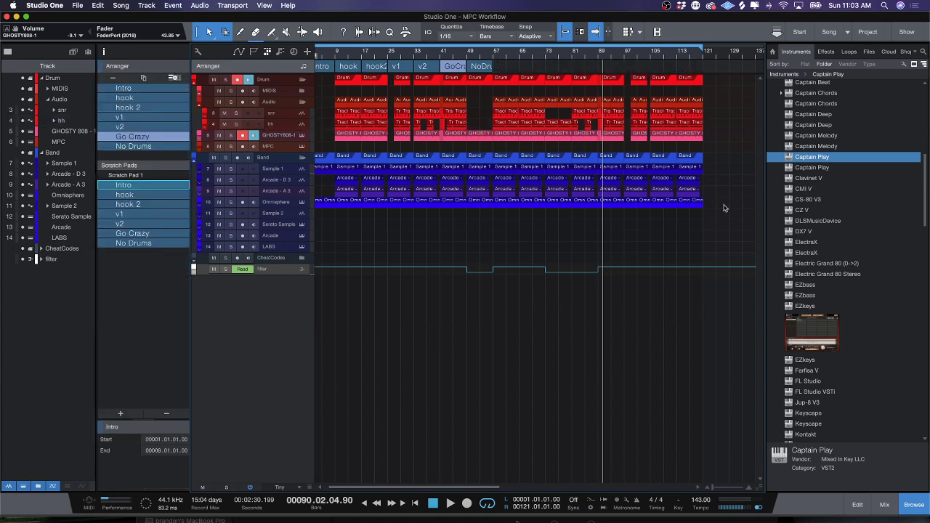
drag(731, 219, 500, 84)
key(Delete)
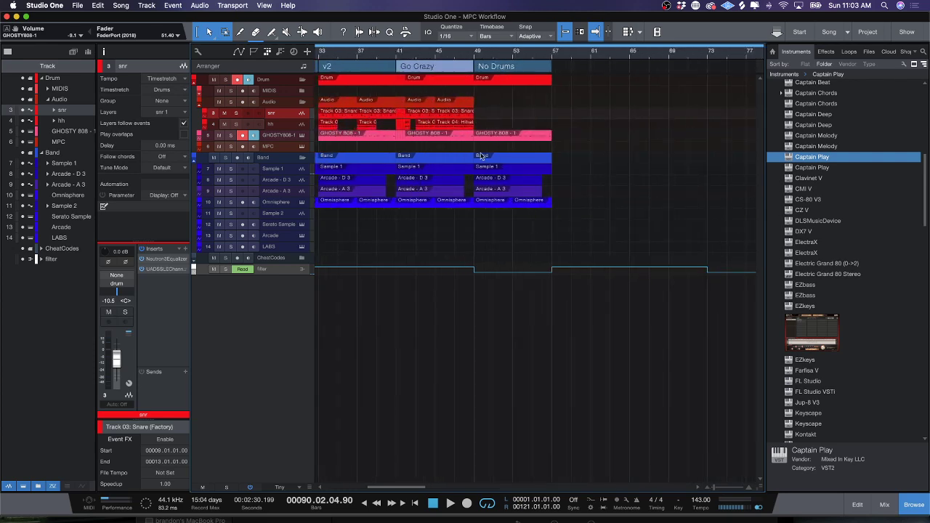
- Color the hook section in the arranger track bright pink
scroll(482, 155, left, 8)
mouse_move(445, 55)
mouse_down()
mouse_move(470, 54)
mouse_move(453, 51)
mouse_up()
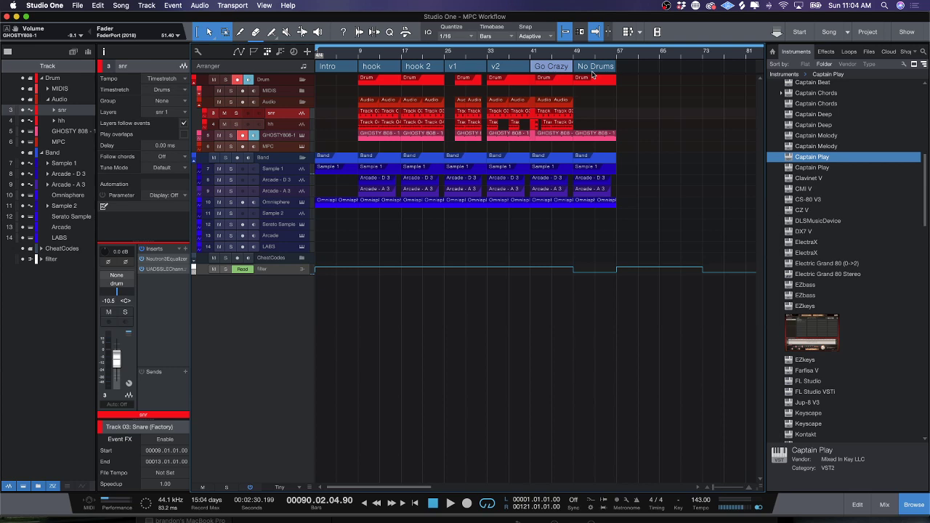
right_click(389, 70)
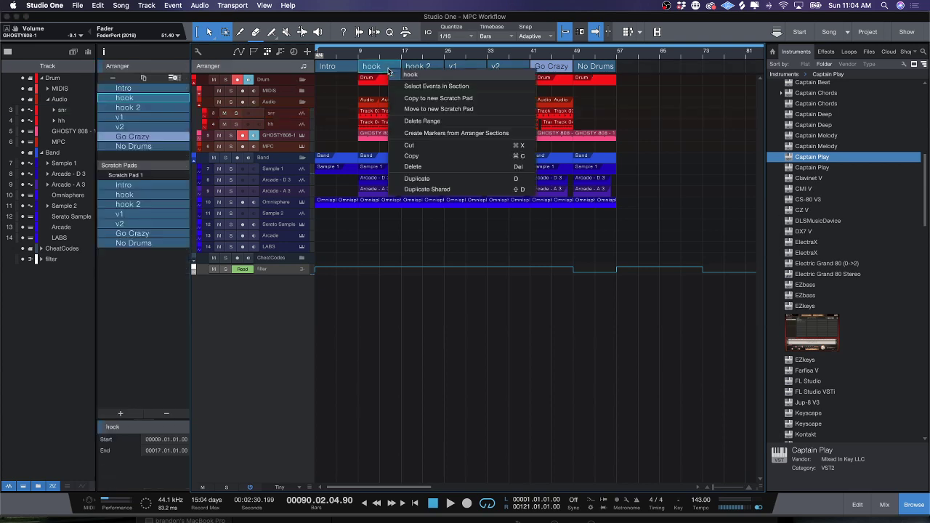
click(392, 76)
click(530, 88)
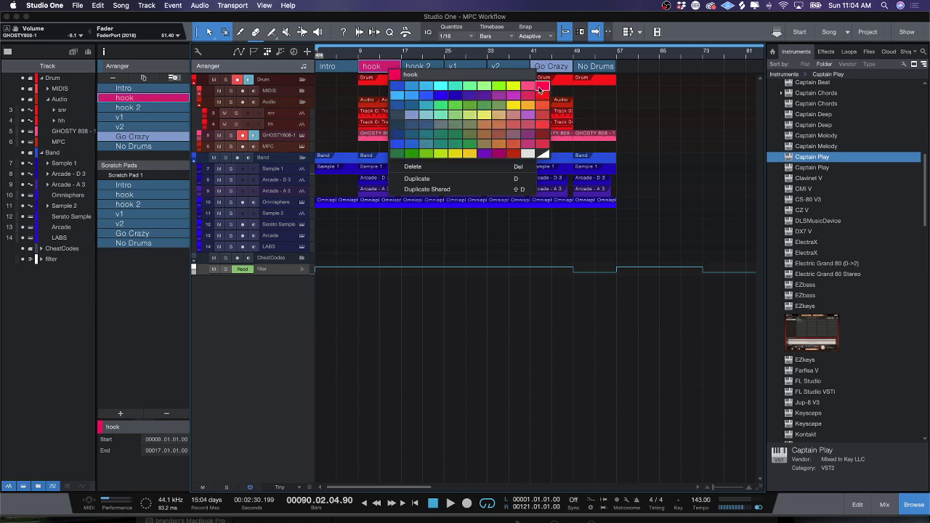
- Color the hook 2 section bright pink to match the hook section
click(438, 67)
right_click(438, 67)
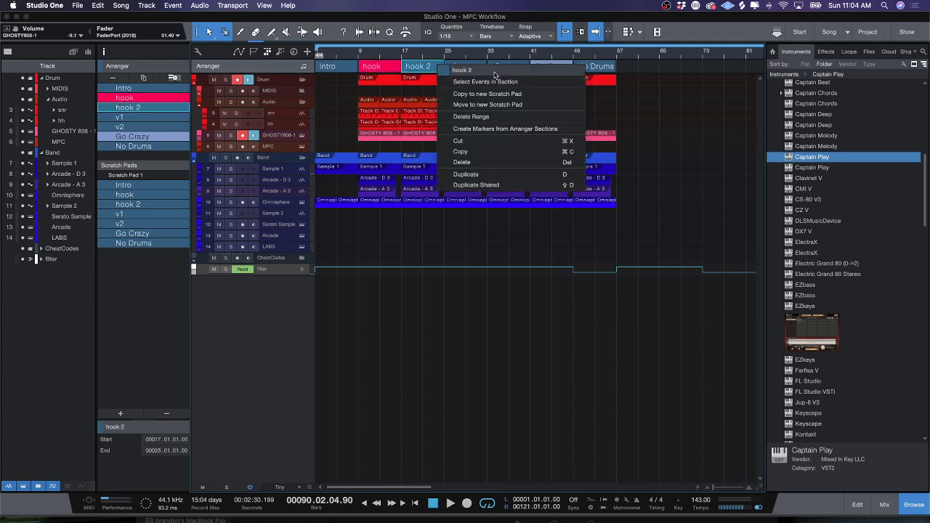
click(444, 70)
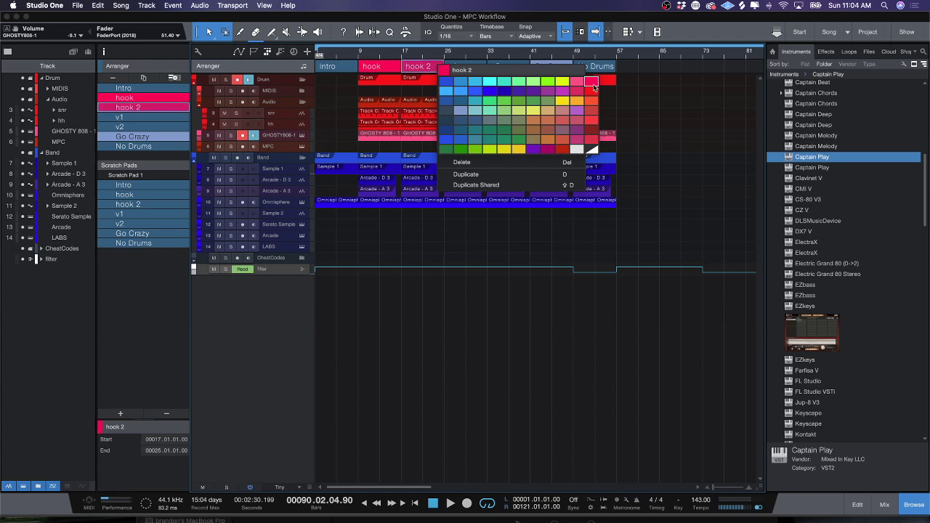
click(560, 92)
click(672, 97)
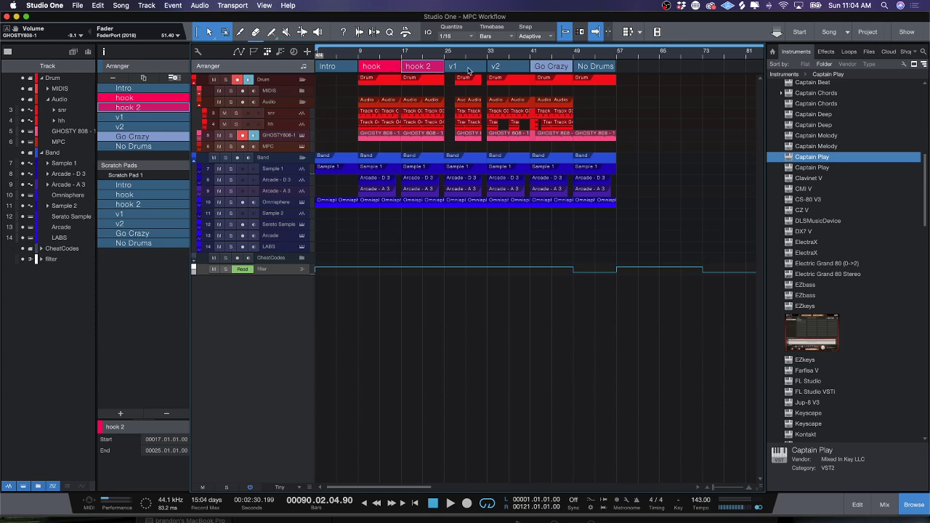
- Color the Go Crazy section yellow
right_click(547, 73)
mouse_move(559, 75)
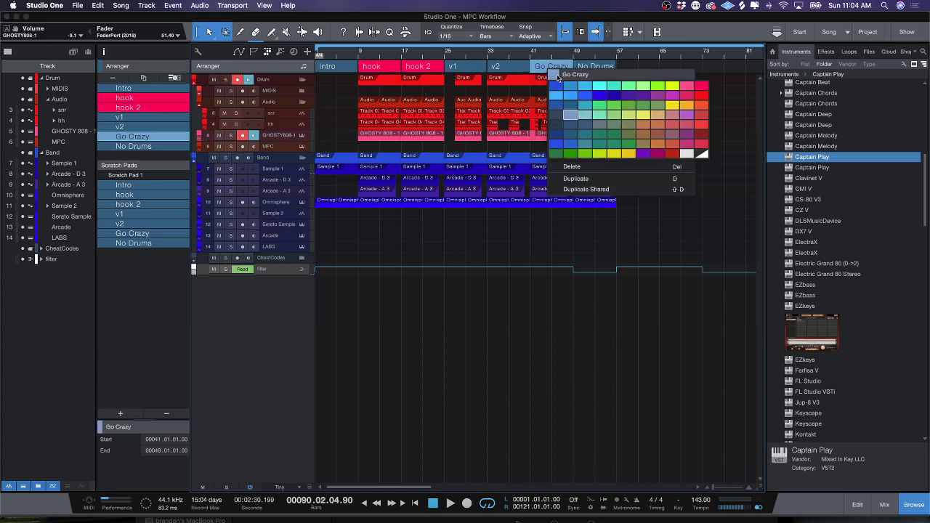
click(614, 153)
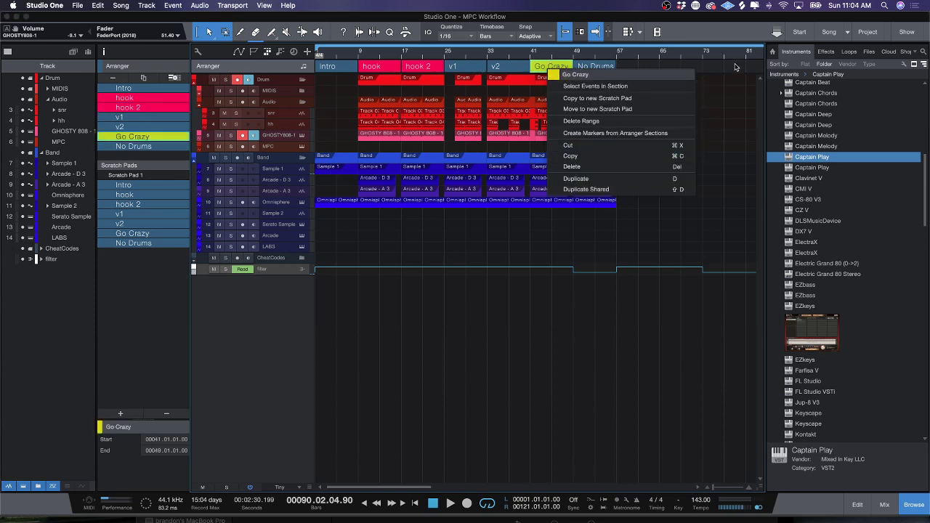
click(735, 68)
- Color the No Drums section white
right_click(594, 66)
mouse_move(601, 73)
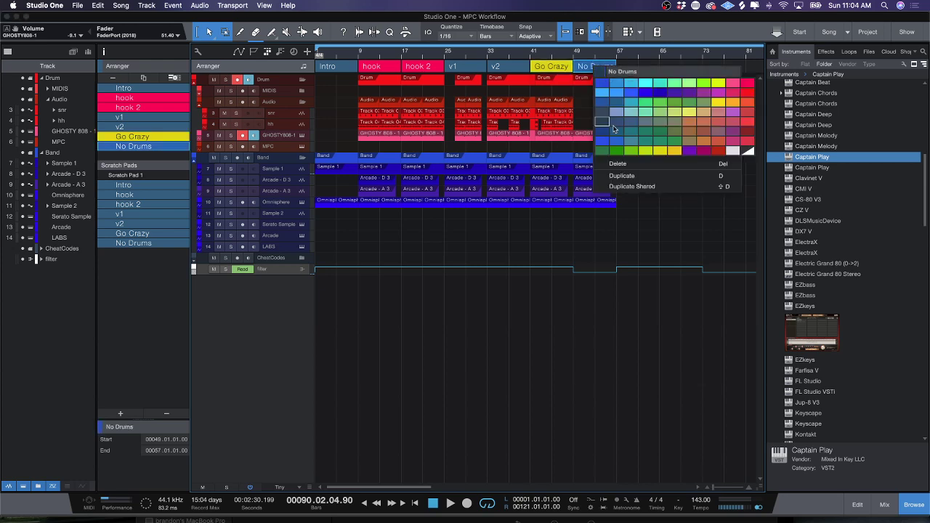
click(727, 151)
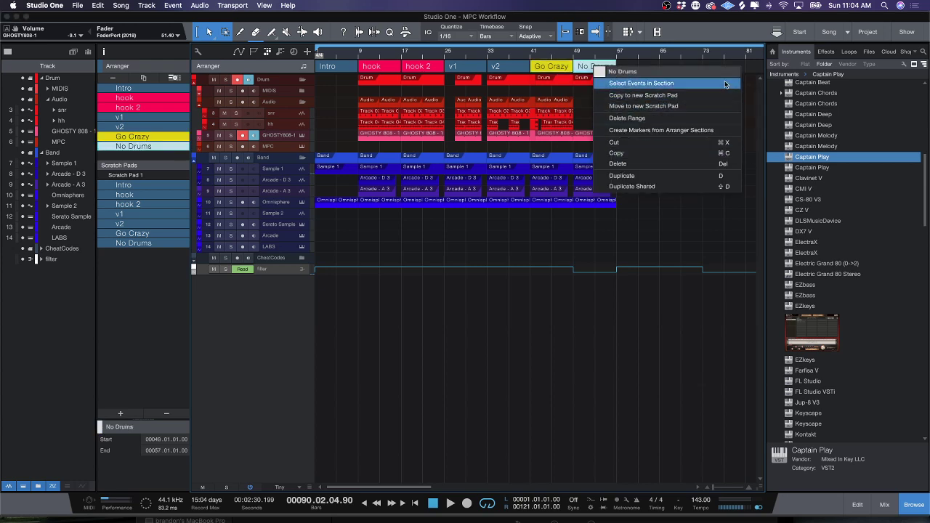
click(700, 66)
- Select the v1 and v2 sections together and color them purple
click(450, 71)
shift+click(516, 69)
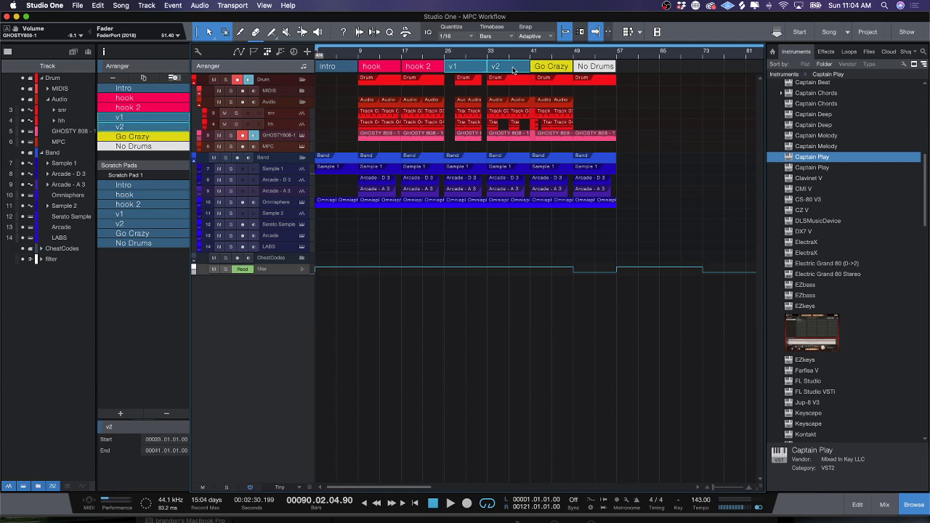
right_click(517, 70)
click(522, 75)
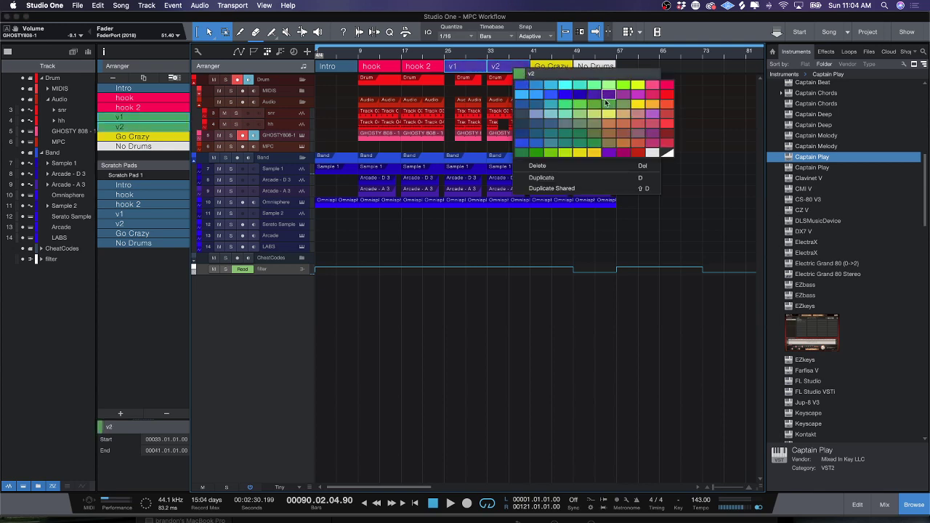
click(609, 97)
click(694, 129)
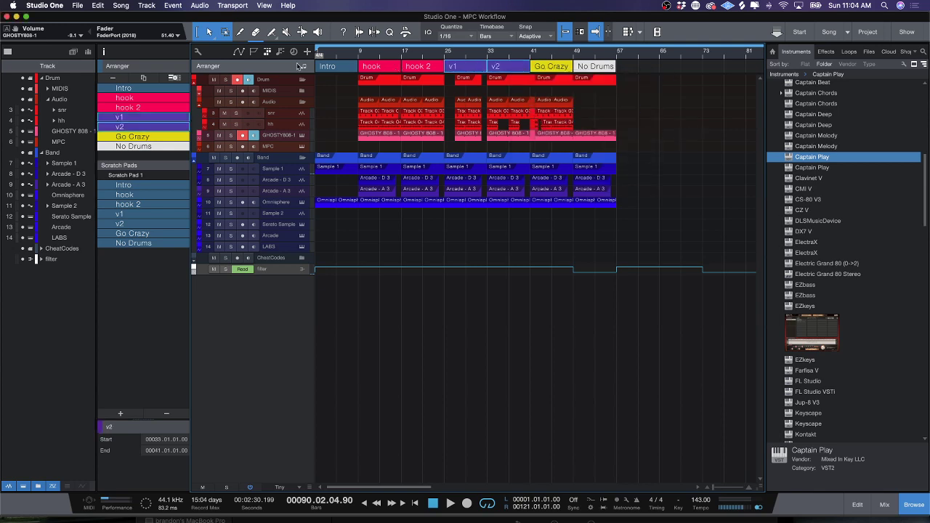
- Color the Intro section white
right_click(342, 70)
click(350, 75)
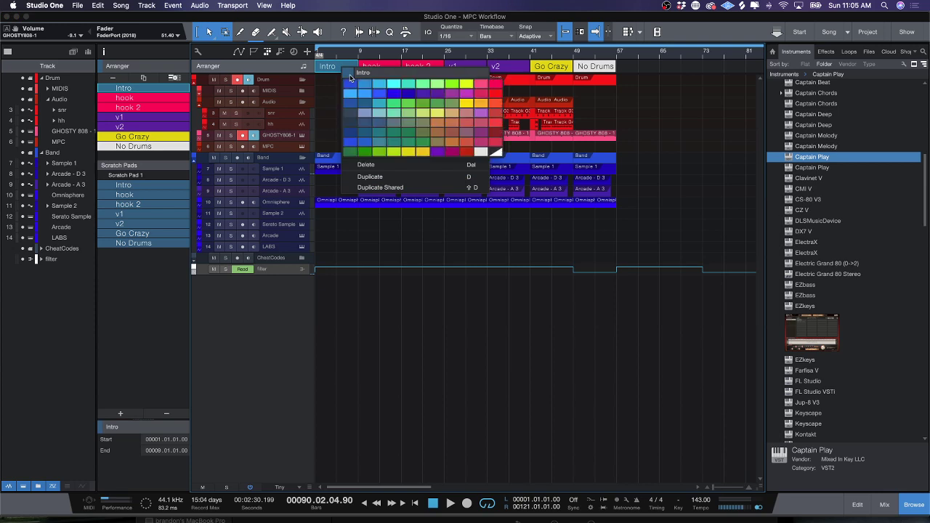
click(688, 139)
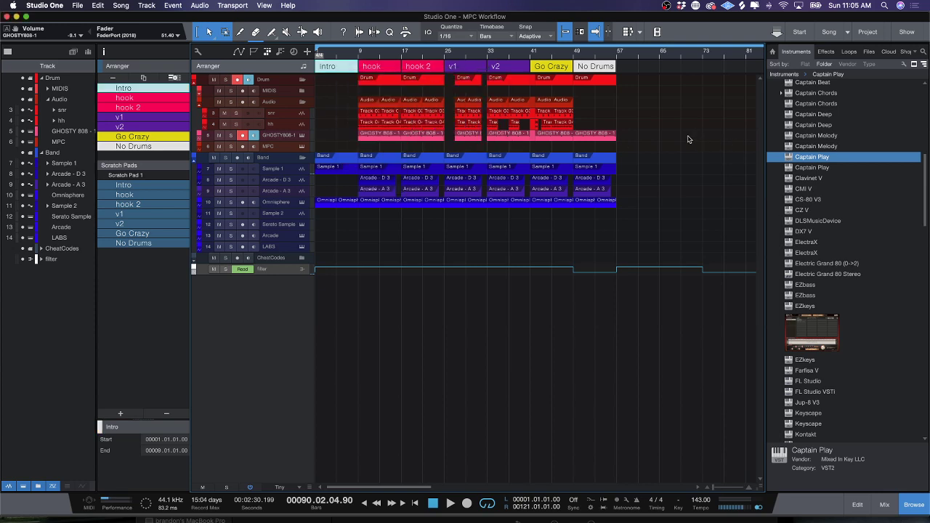